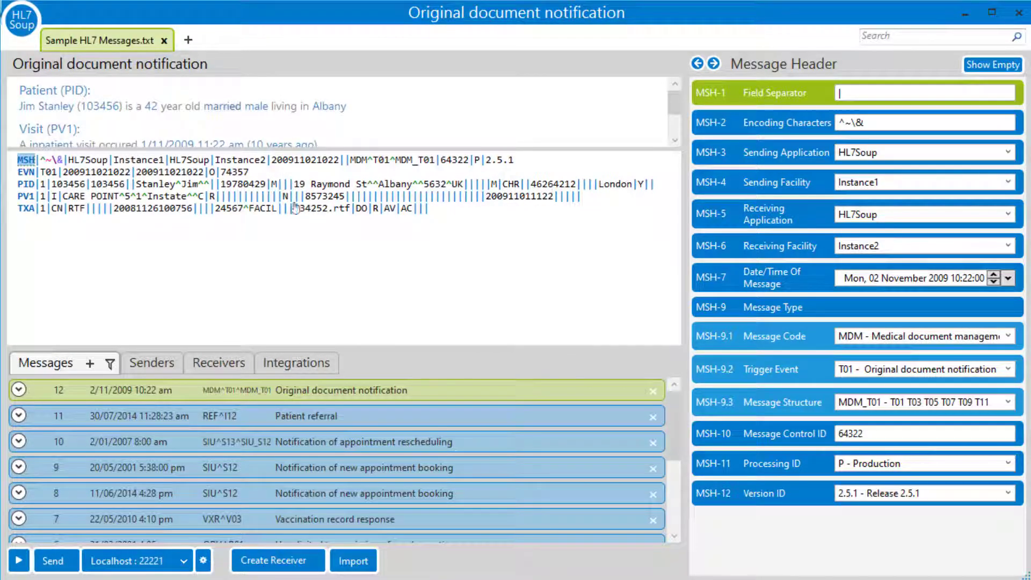
Look through the patient referral, appointment rescheduling and message 9 booking entries, and review the application's file commands
click(226, 107)
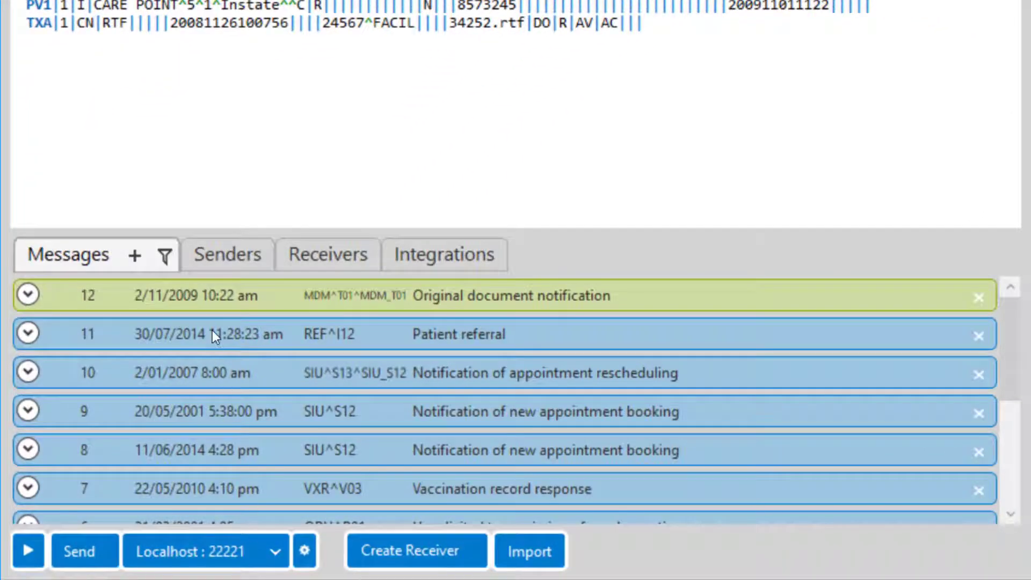
click(211, 332)
click(202, 371)
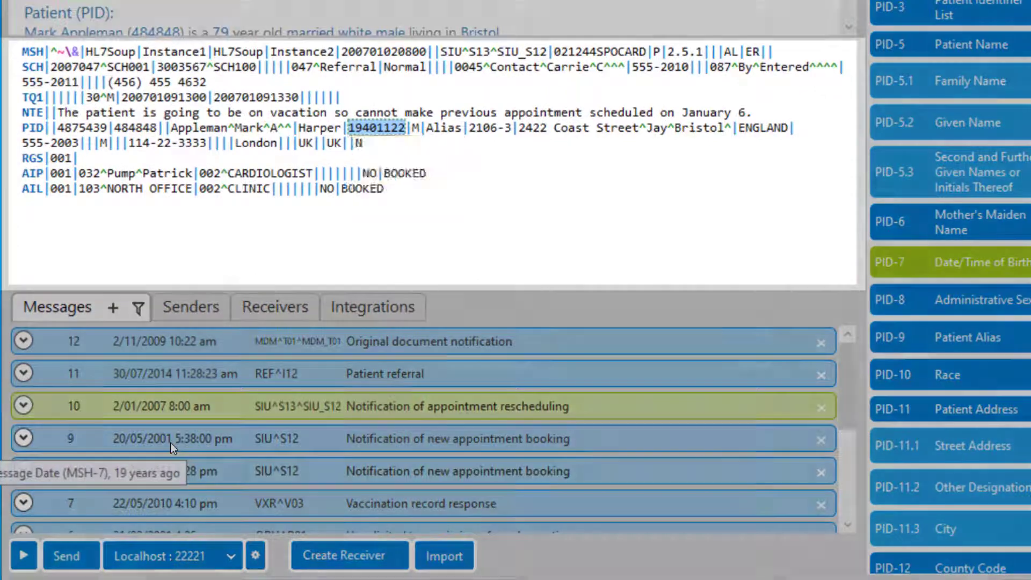
click(170, 443)
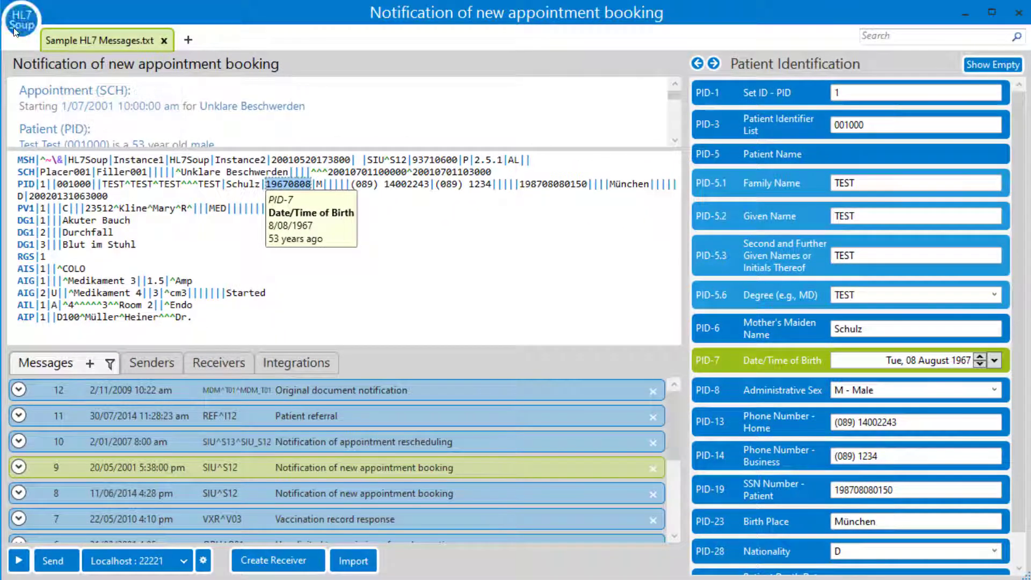
click(20, 22)
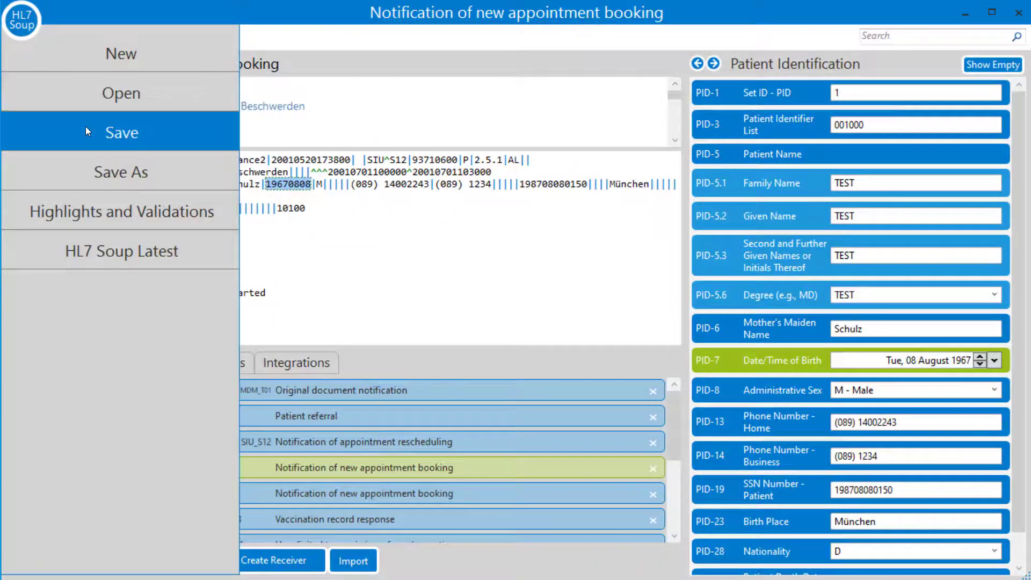
click(323, 268)
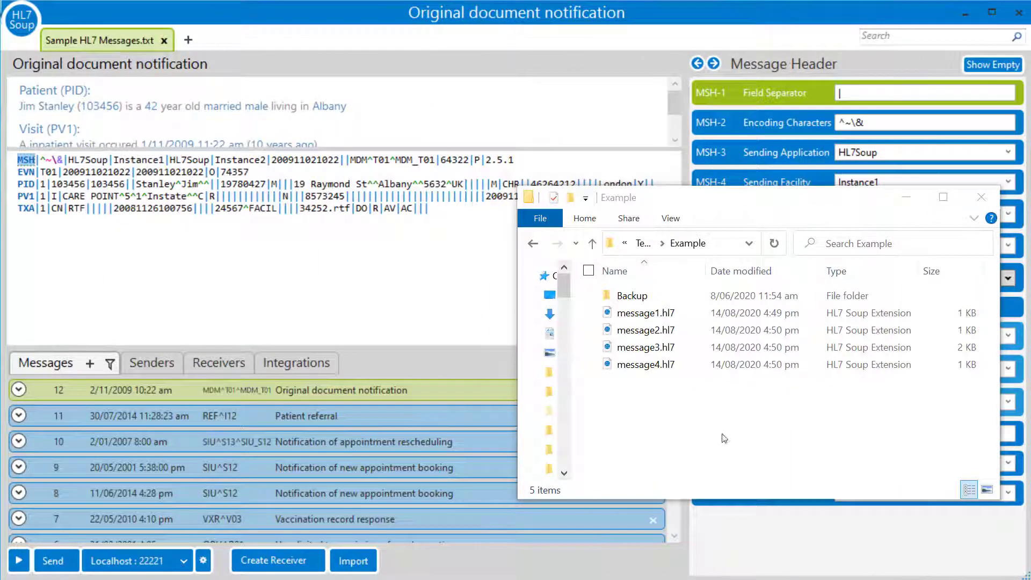
Load message1.hl7 through message4.hl7 from the Example folder into the message list, merging them into one tab
drag(722, 433, 651, 311)
drag(639, 330, 571, 421)
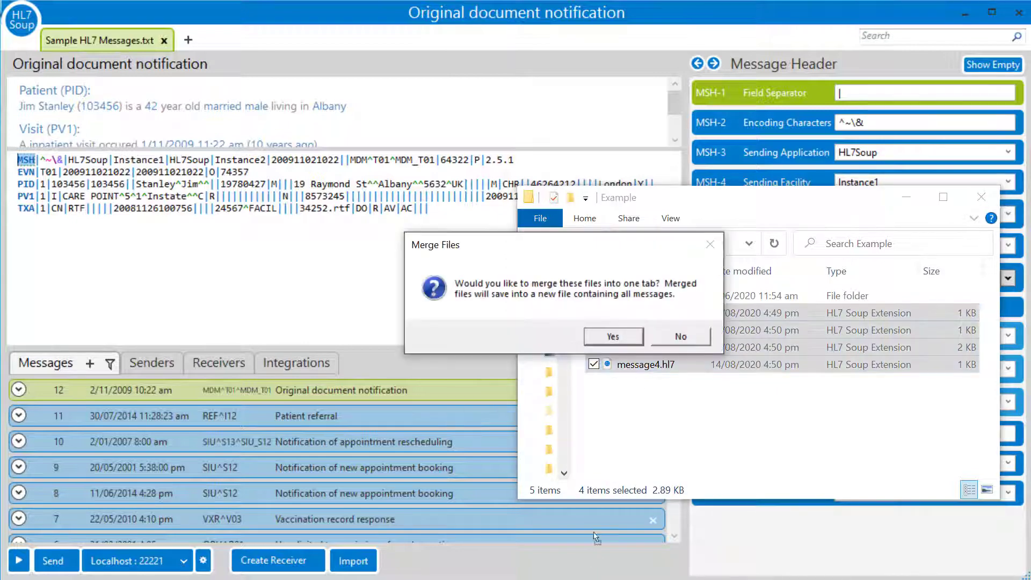
click(605, 336)
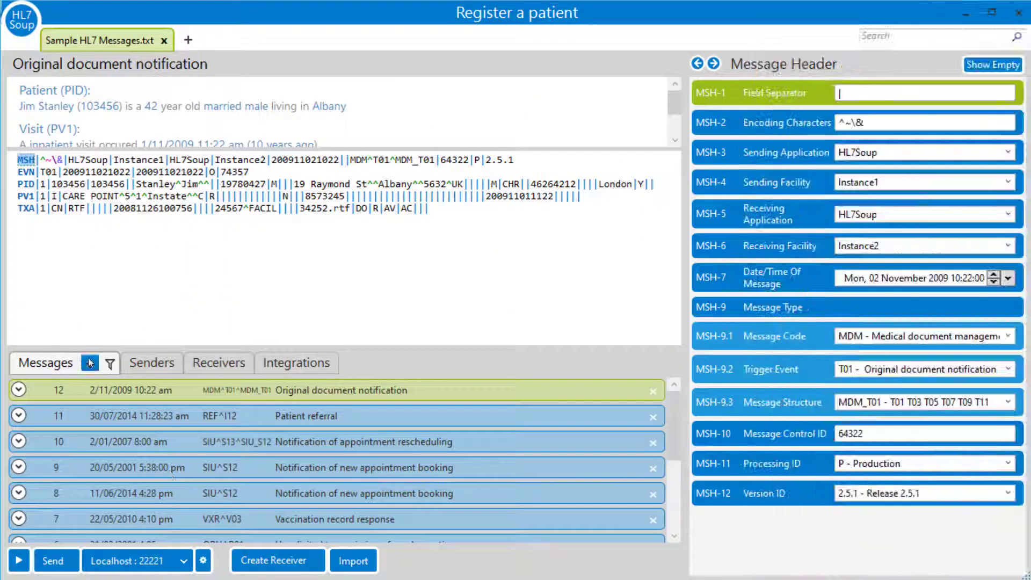
Add a new message from the ADT message type with the A04 Register a patient event
click(89, 363)
click(34, 76)
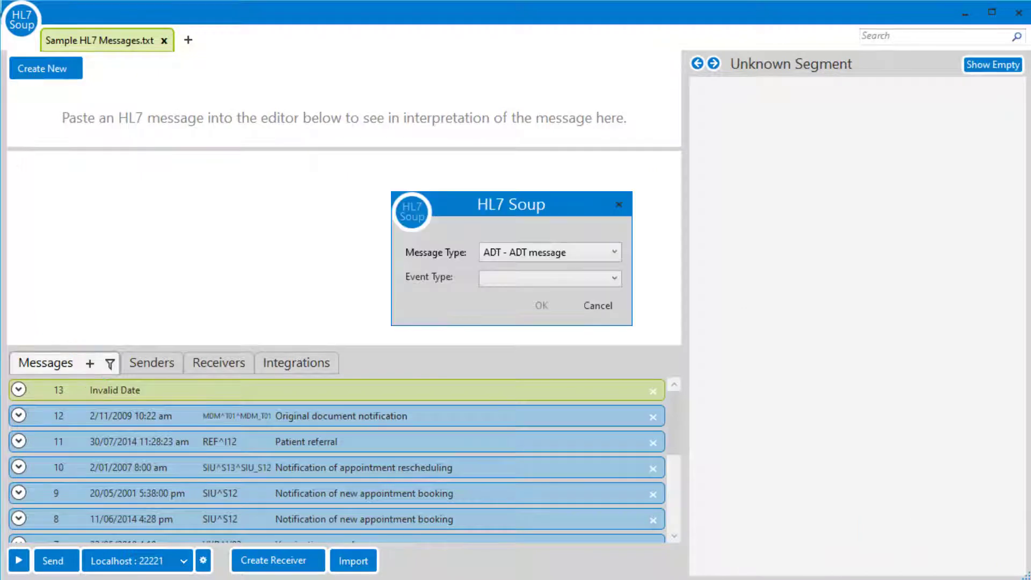
click(507, 279)
click(529, 342)
click(529, 305)
Copy the text of the new Register a patient message and paste it into the list as another message
drag(230, 279, 5, 161)
right_click(56, 181)
click(106, 246)
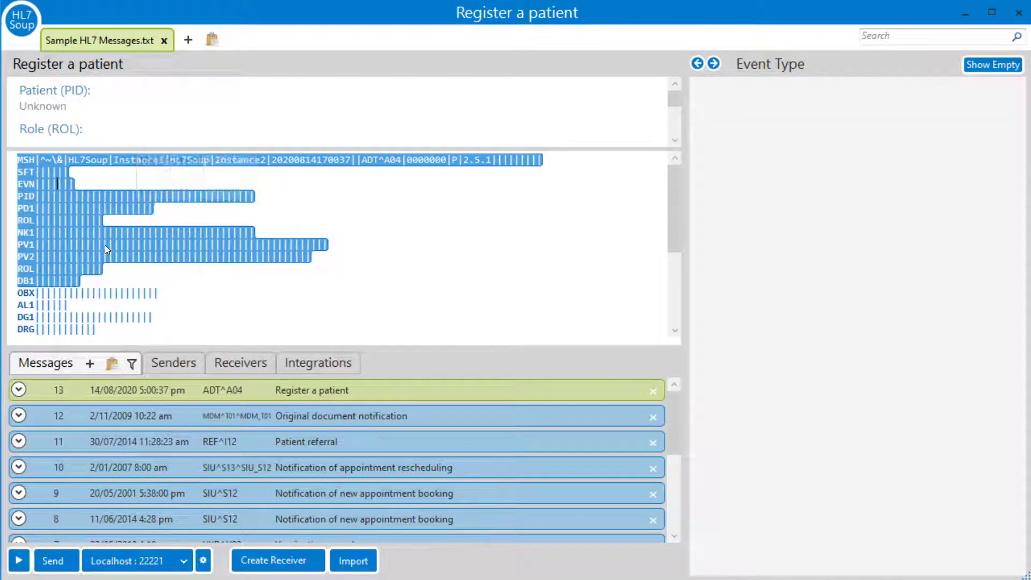
click(111, 364)
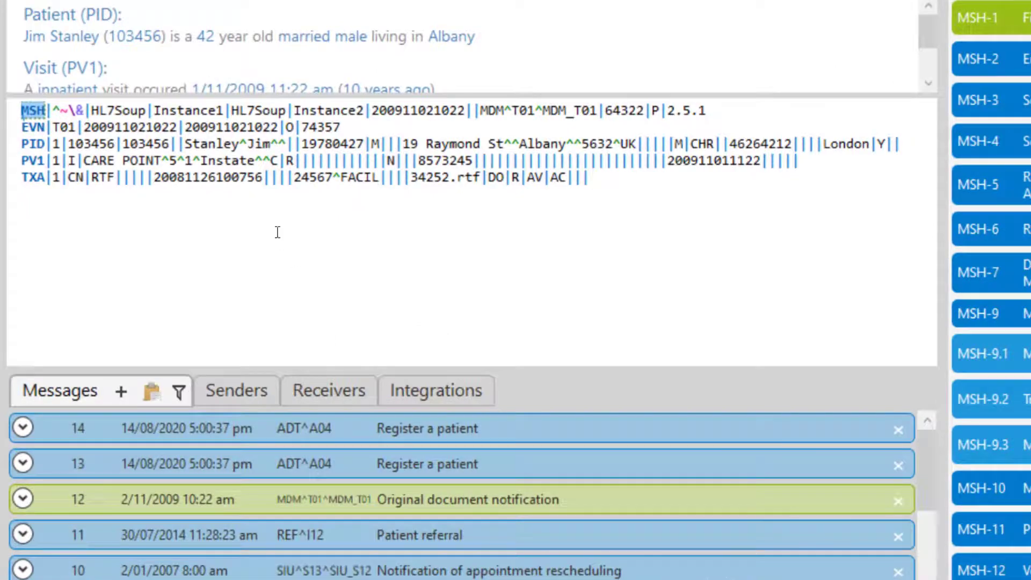
Enlarge the text of the Original document notification in the message editor and the interpretation area
click(277, 232)
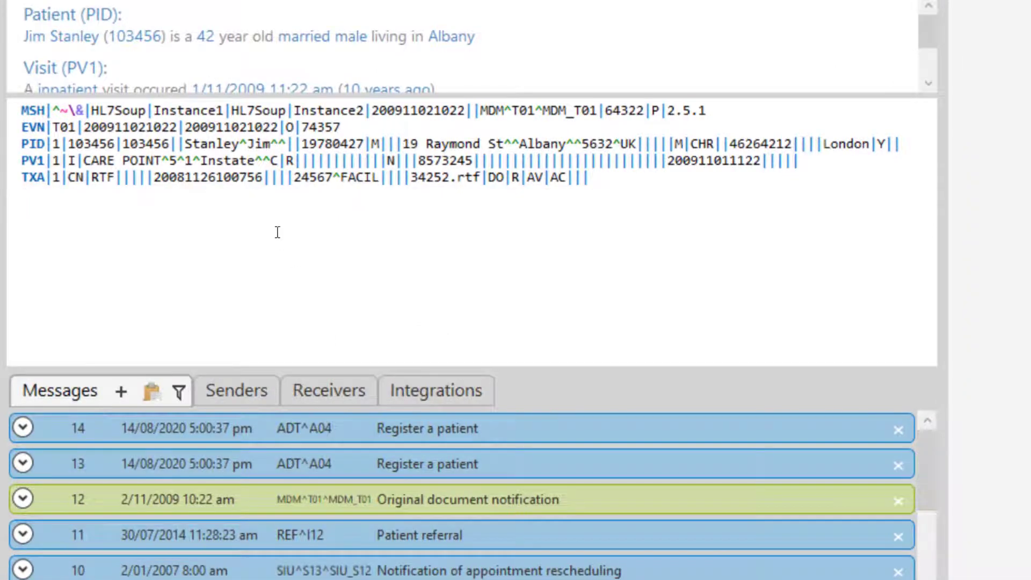
scroll(277, 232, up, 2)
scroll(277, 232, up, 1)
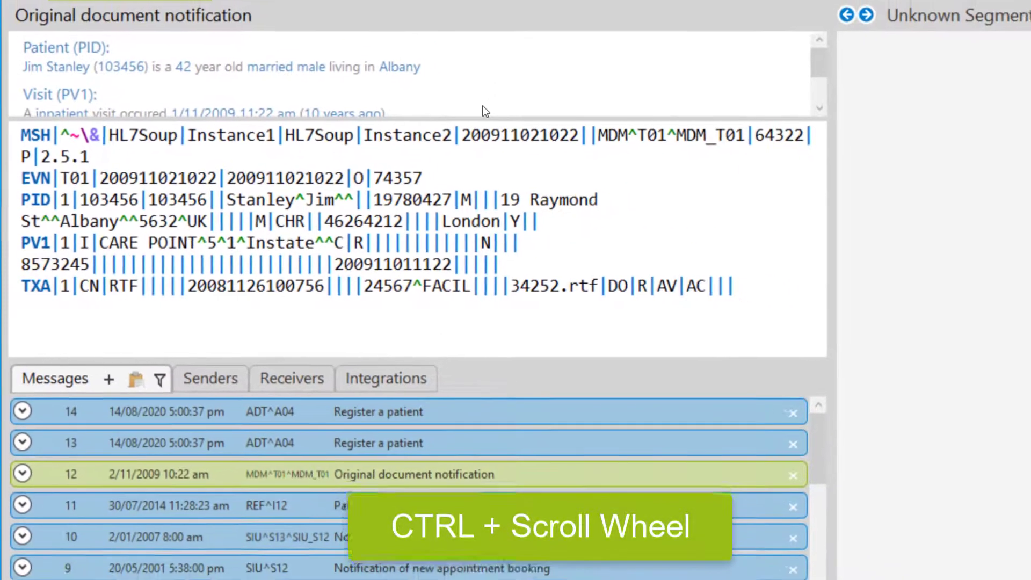
scroll(483, 111, up, 1)
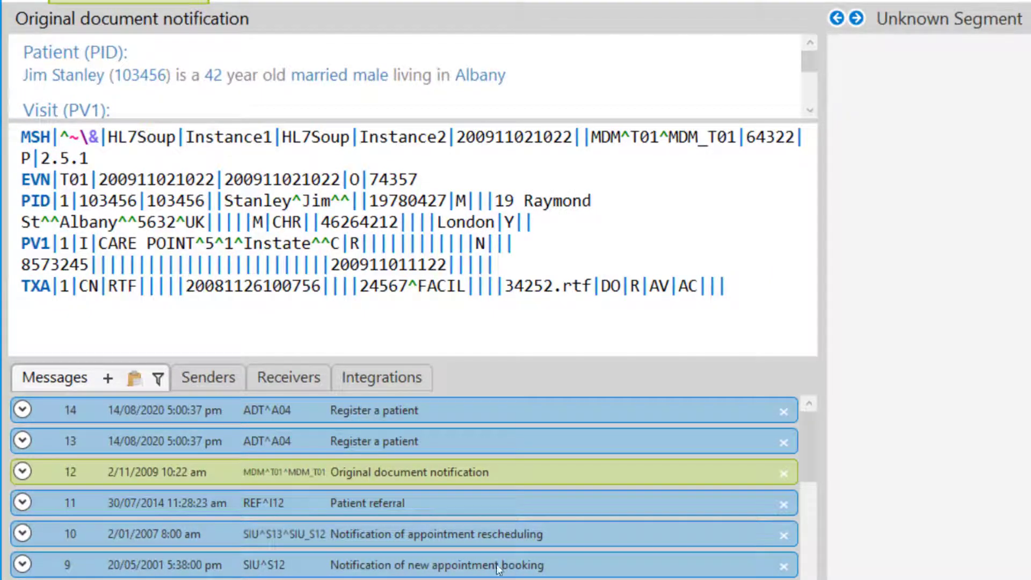
Add a highlight that marks the Patient Identifier List field (PID-3) green where it is in the message
right_click(164, 199)
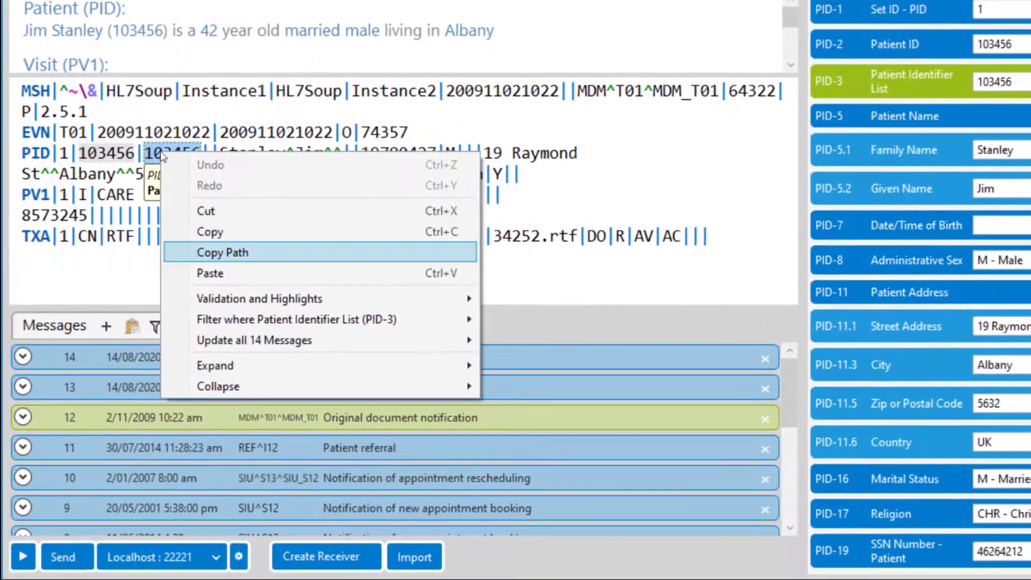
mouse_move(214, 299)
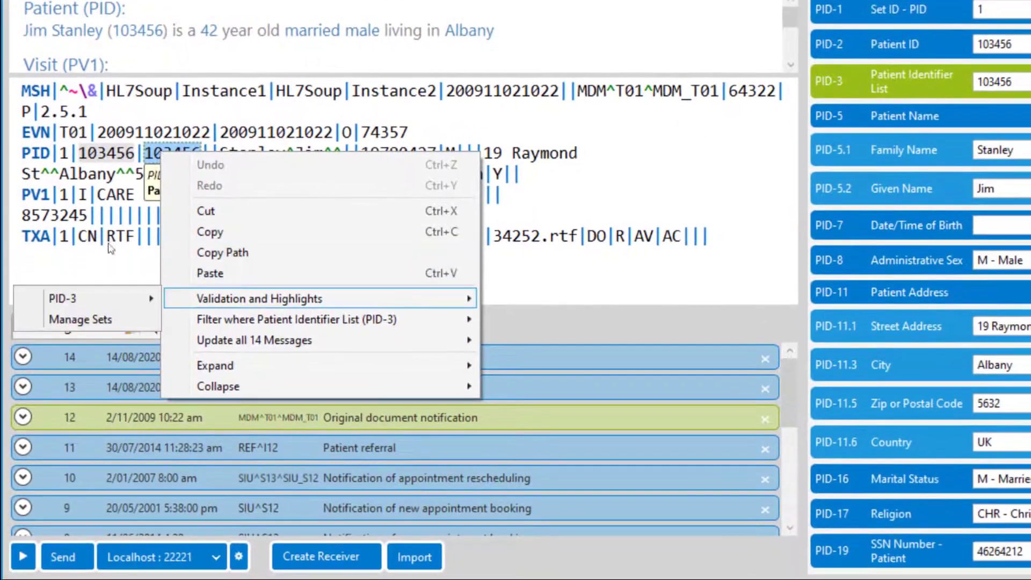
mouse_move(83, 297)
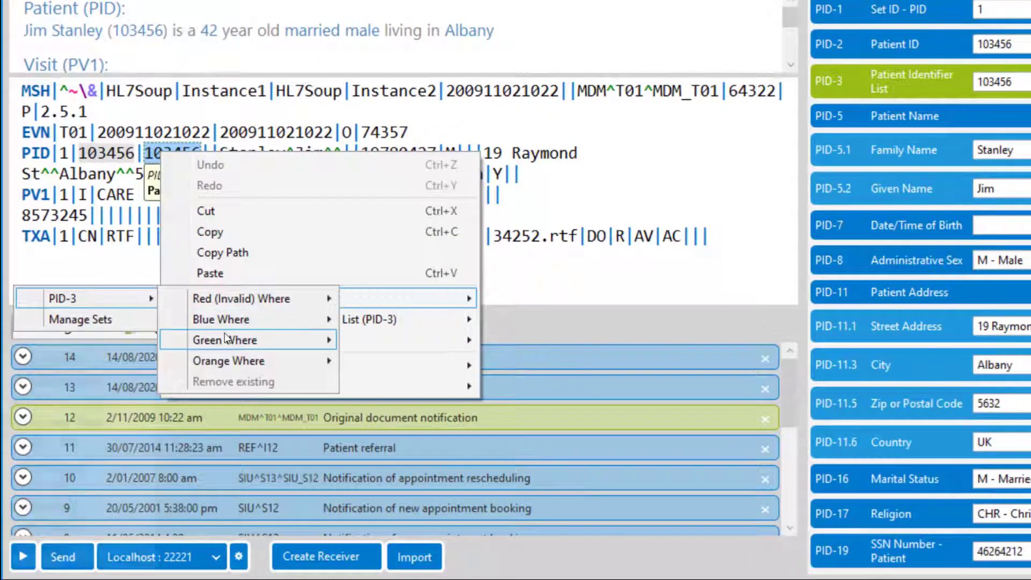
mouse_move(220, 340)
click(48, 461)
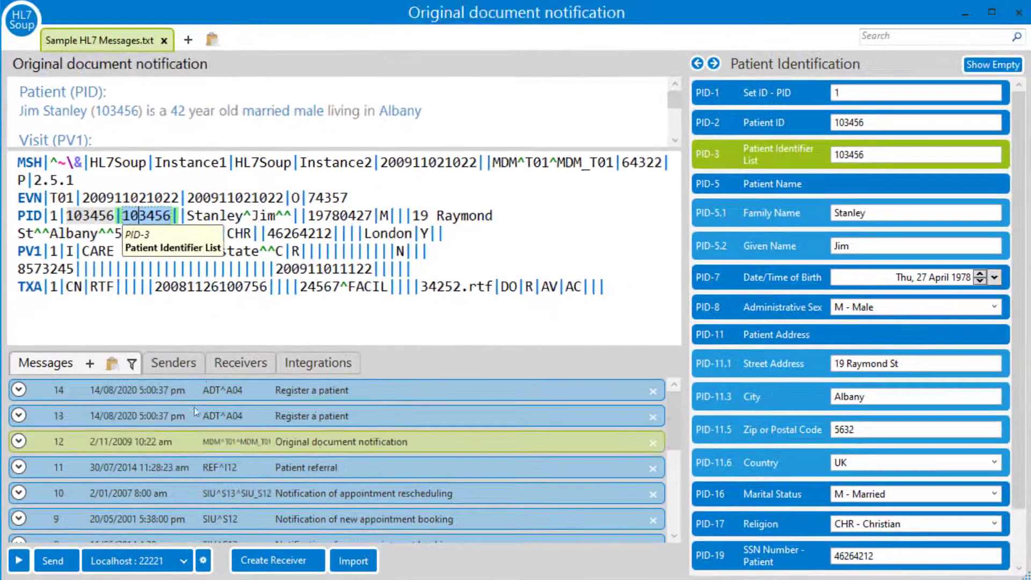
Step down and back up through the message list to check the PID-3 highlight in other messages
key(Down)
key(Down)
key(Down)
key(Down)
key(Down)
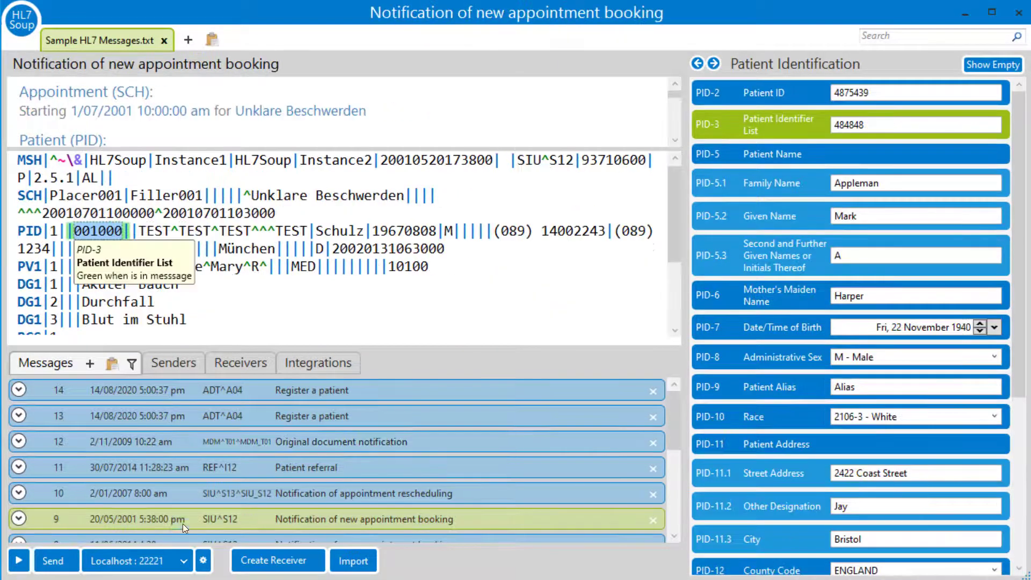
key(Up)
key(Up)
key(Up)
key(Up)
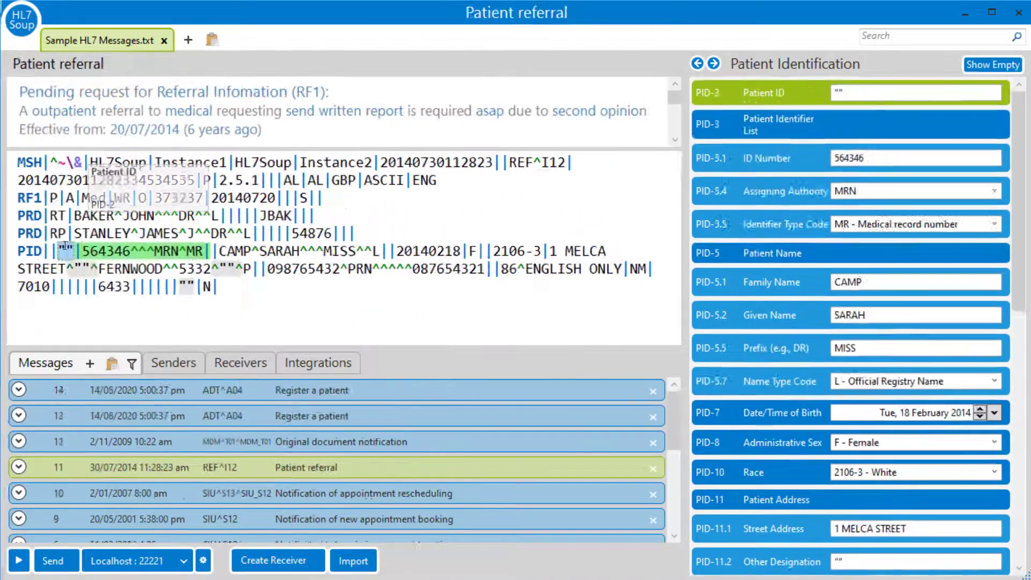
Add a validation marking Patient ID (PID-2) as Red (Invalid) where empty, and check it in messages 14 and 9
right_click(65, 251)
mouse_move(170, 341)
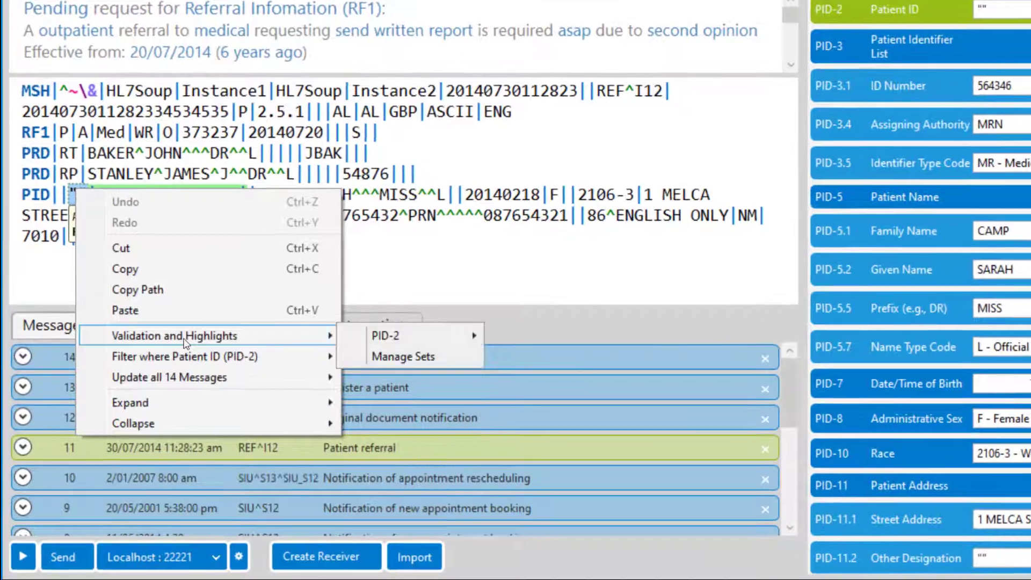
mouse_move(232, 341)
mouse_move(376, 342)
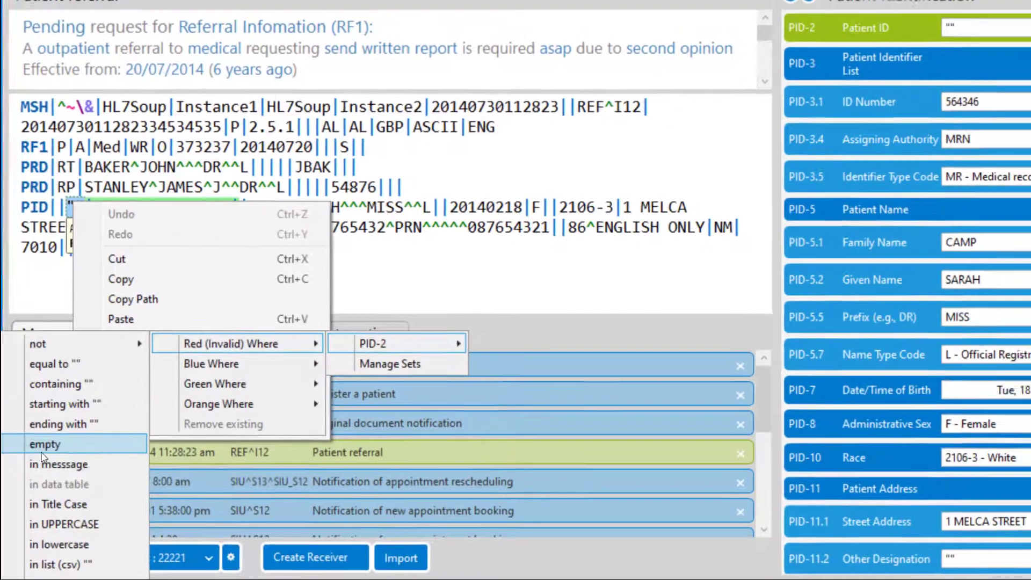
click(41, 448)
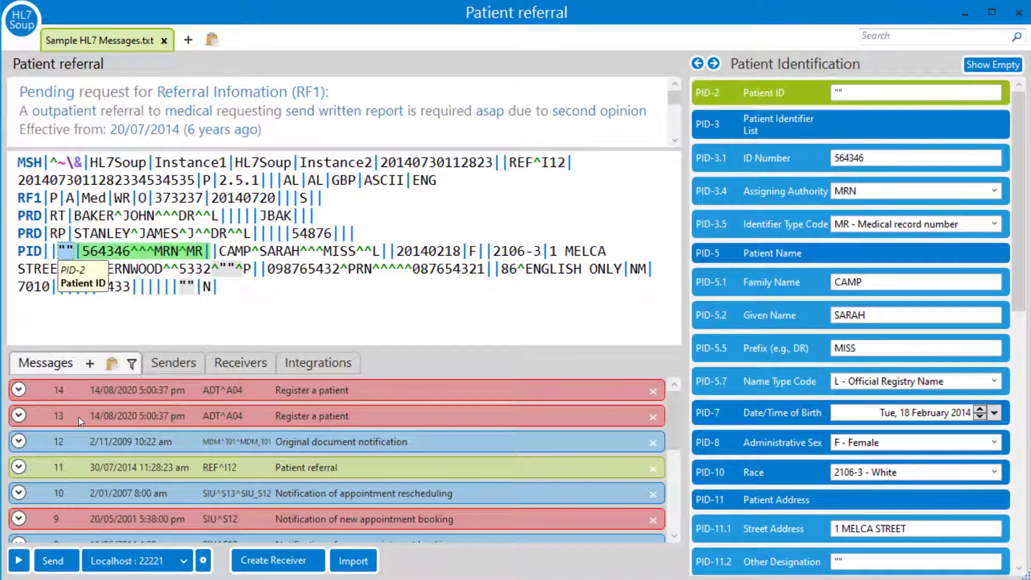
click(81, 392)
click(86, 519)
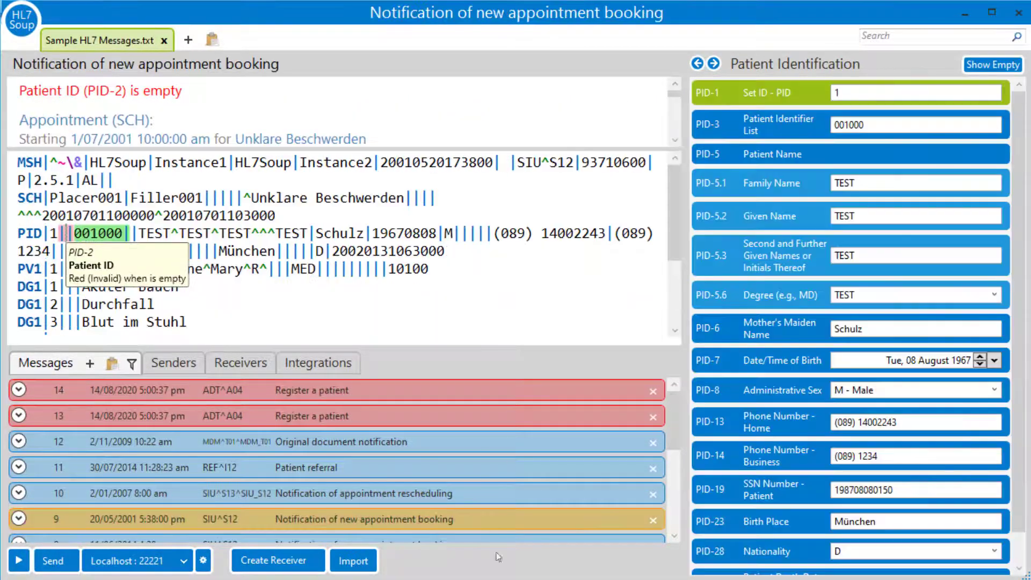
Filter the message list by validation to show only invalid messages
right_click(515, 392)
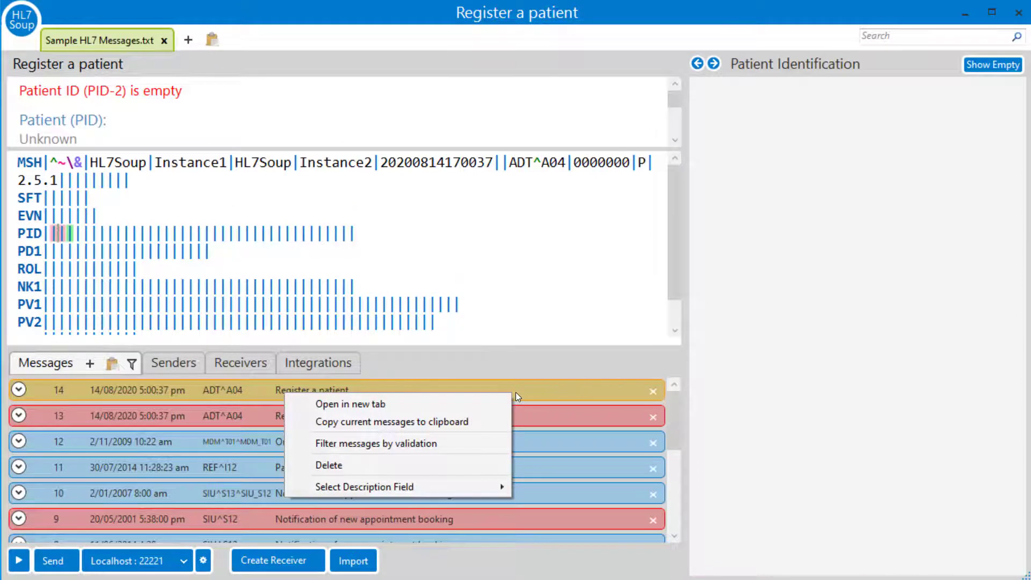
click(448, 445)
click(649, 385)
click(626, 424)
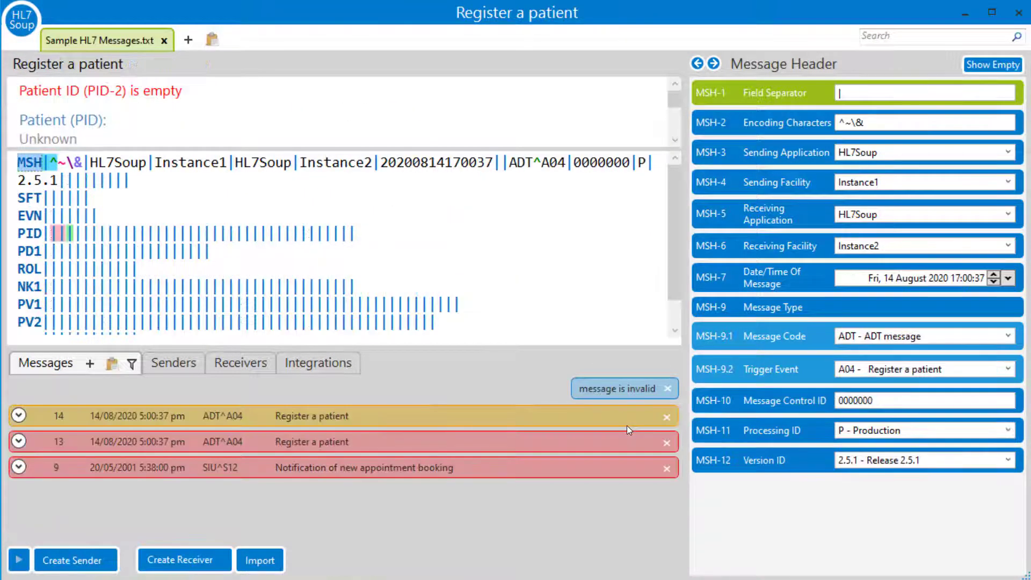
Go through the filtered messages and examine the validation error reported for each
click(489, 443)
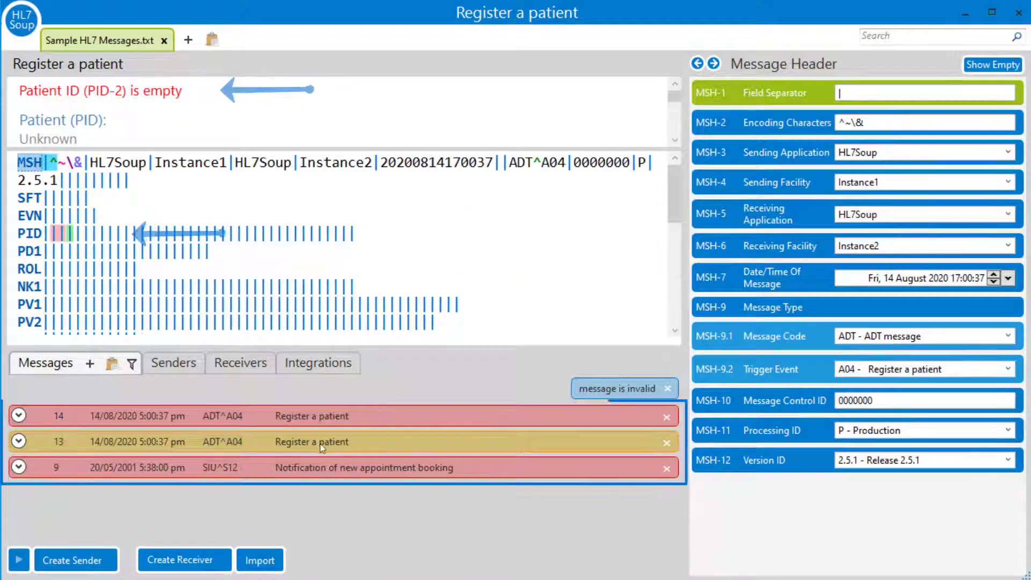
click(330, 474)
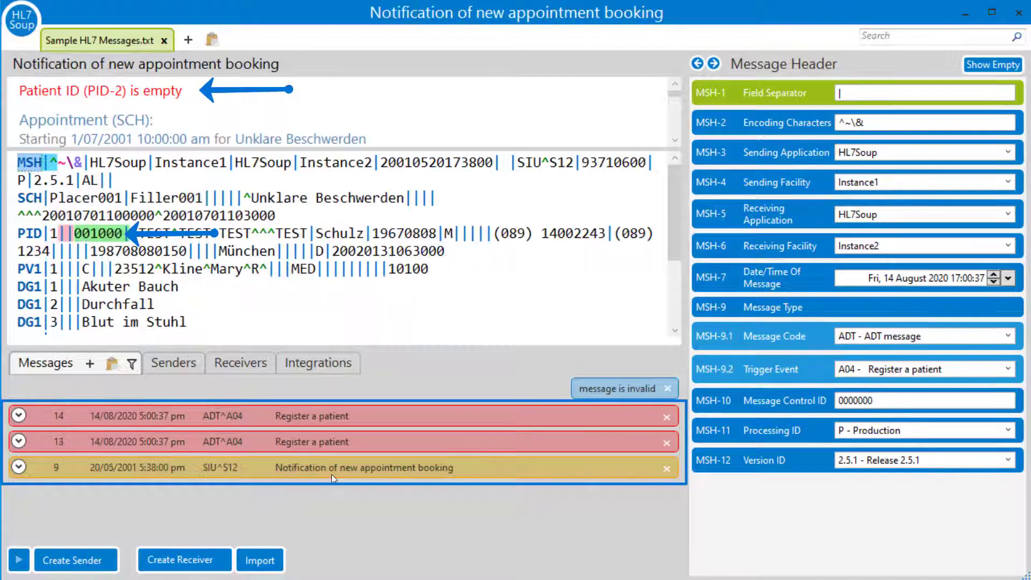
click(335, 421)
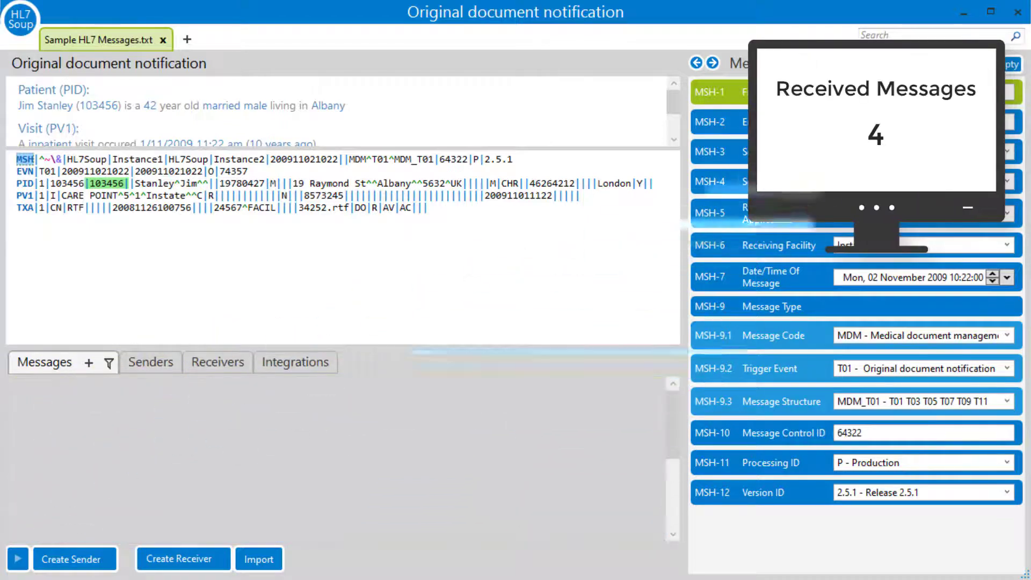
Create and save an MLLP sender to 127.0.0.1 on port 22222 and an HL7 TCP receiver on port 22222
click(66, 563)
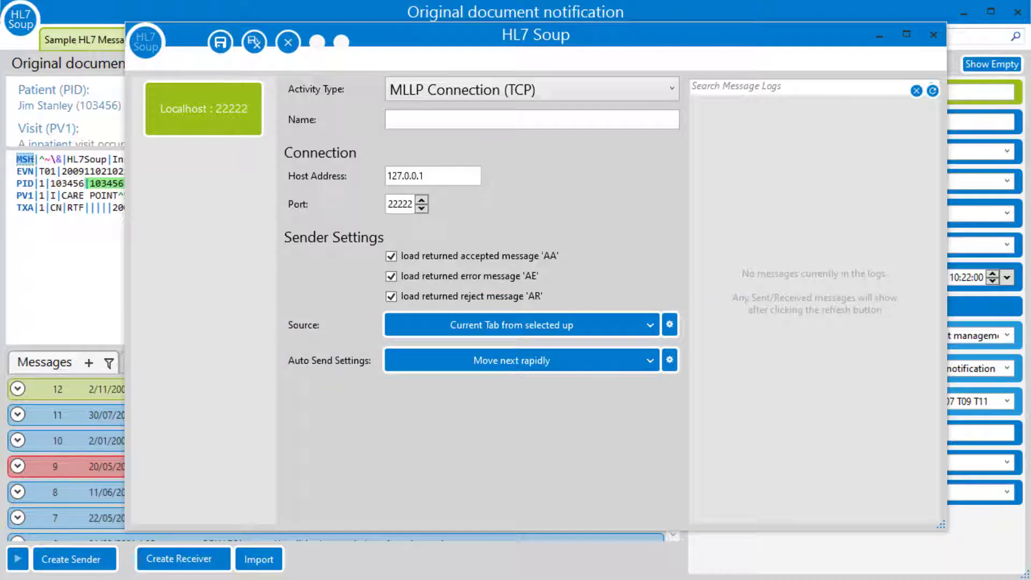
click(255, 42)
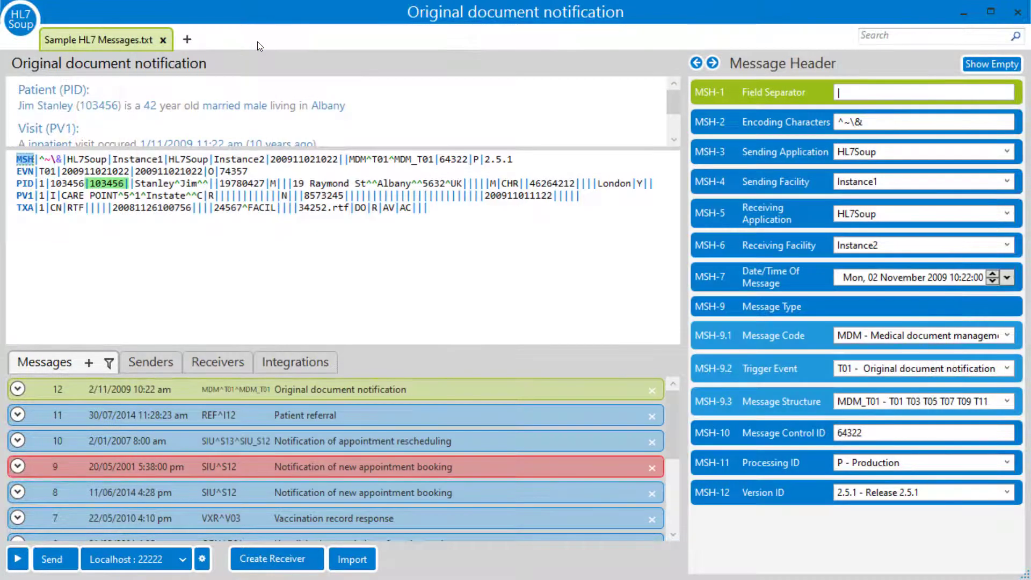
click(284, 558)
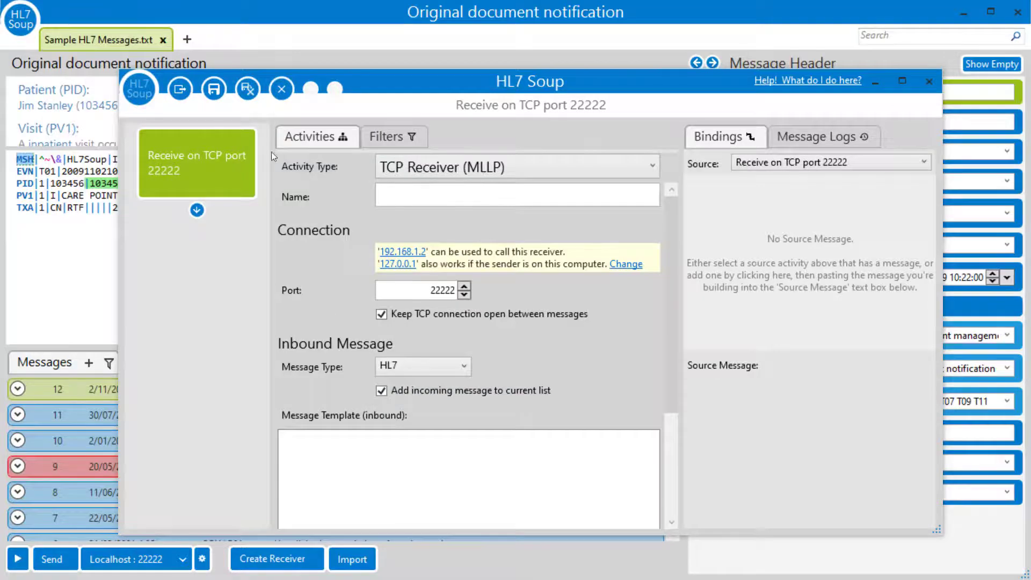
click(248, 89)
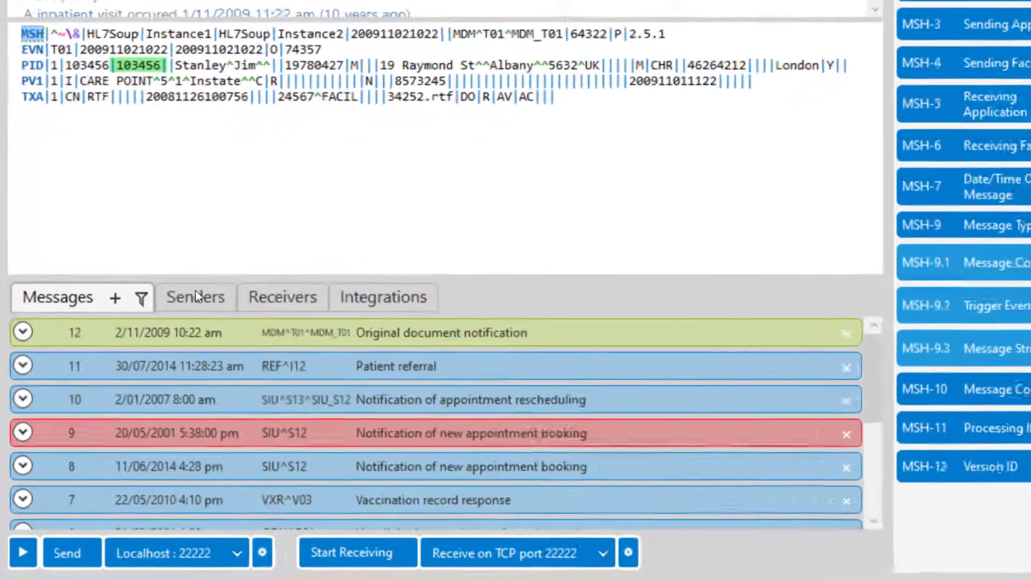
Check the lists of configured senders and receivers, and return to the message list
click(151, 362)
click(217, 358)
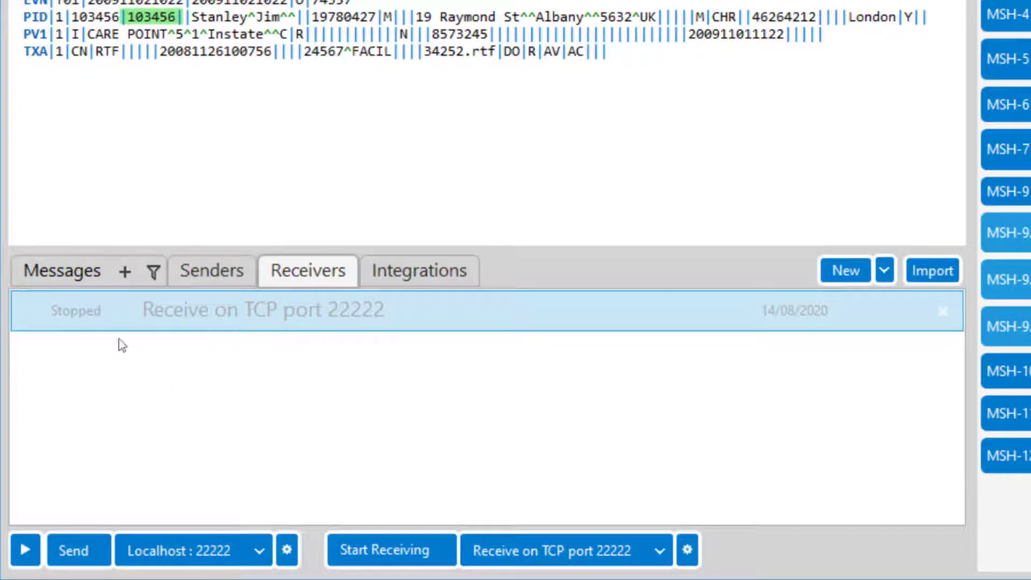
click(43, 272)
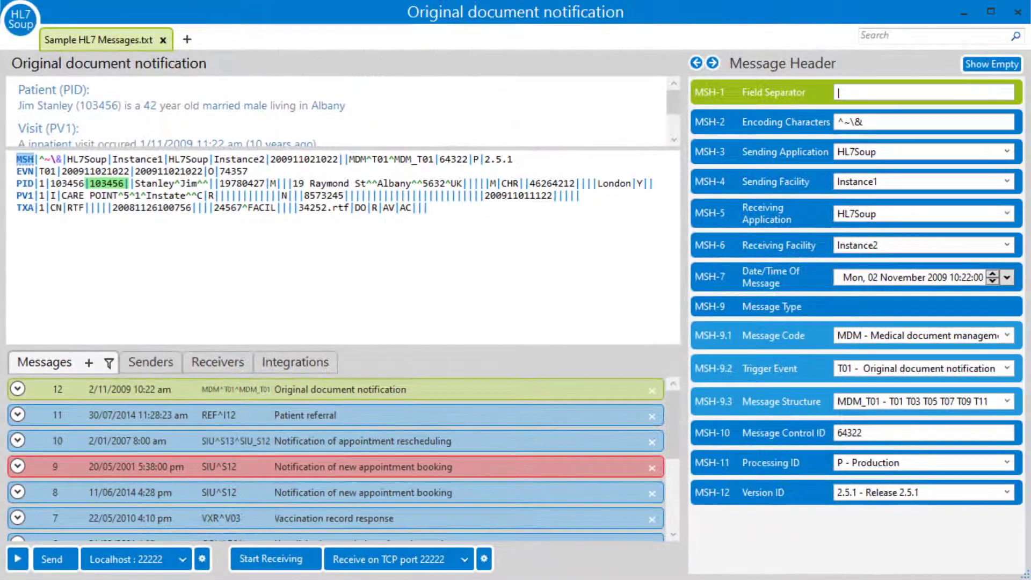
Open a new empty message tab beside Sample HL7 Messages.txt
click(191, 43)
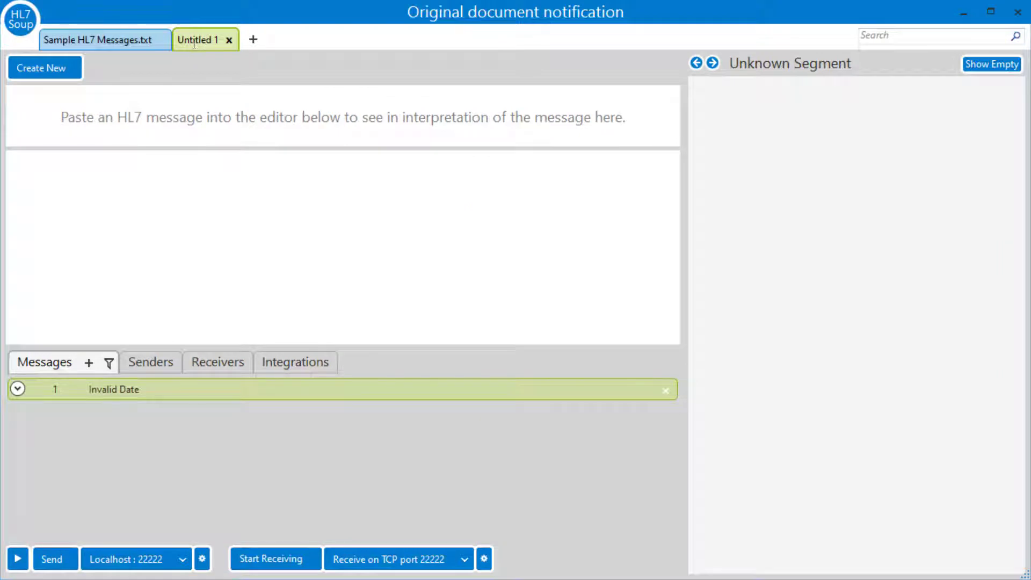
Start receiving messages in the Untitled 1 tab, and send the selected Original document notification message from Sample HL7 Messages.txt
click(298, 564)
click(85, 36)
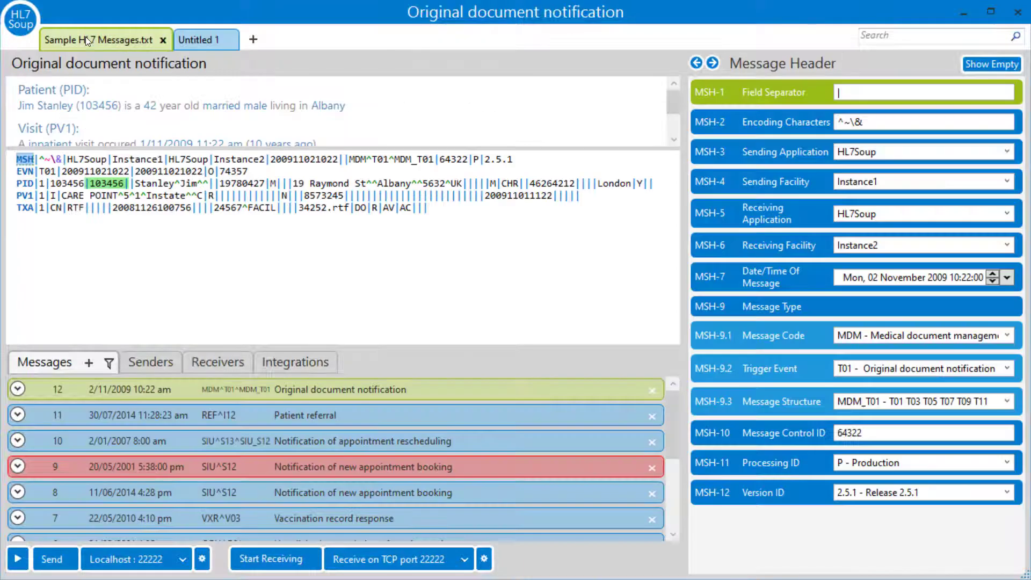
click(56, 559)
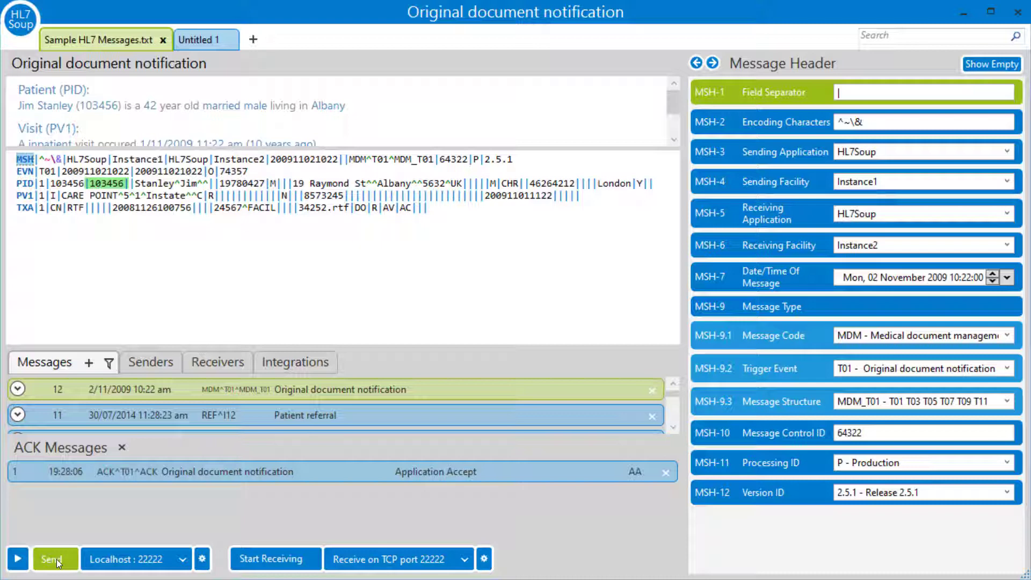
Auto-send all sample messages starting from the first one, and view the received messages in the Untitled 1 tab
click(24, 563)
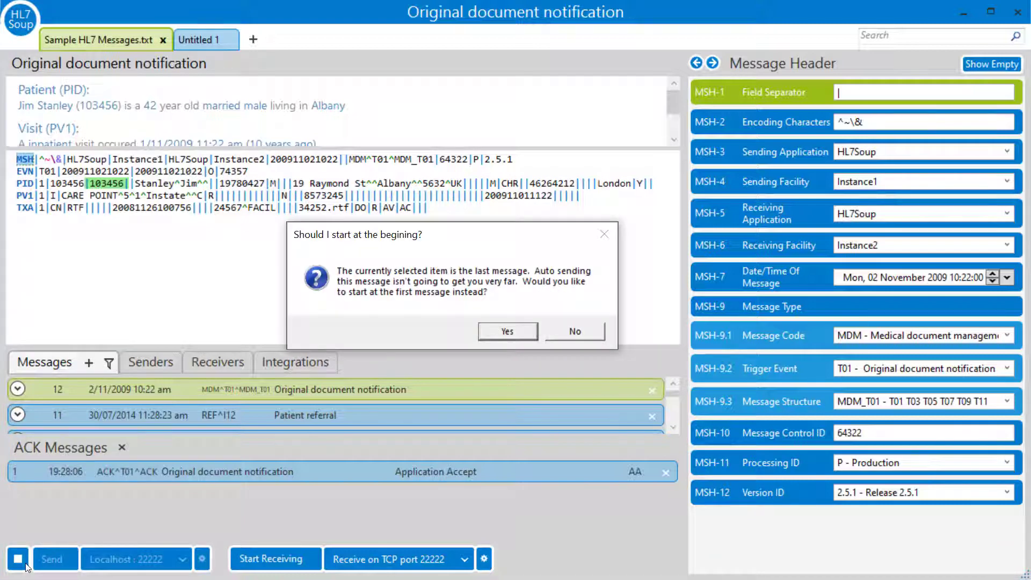
click(506, 331)
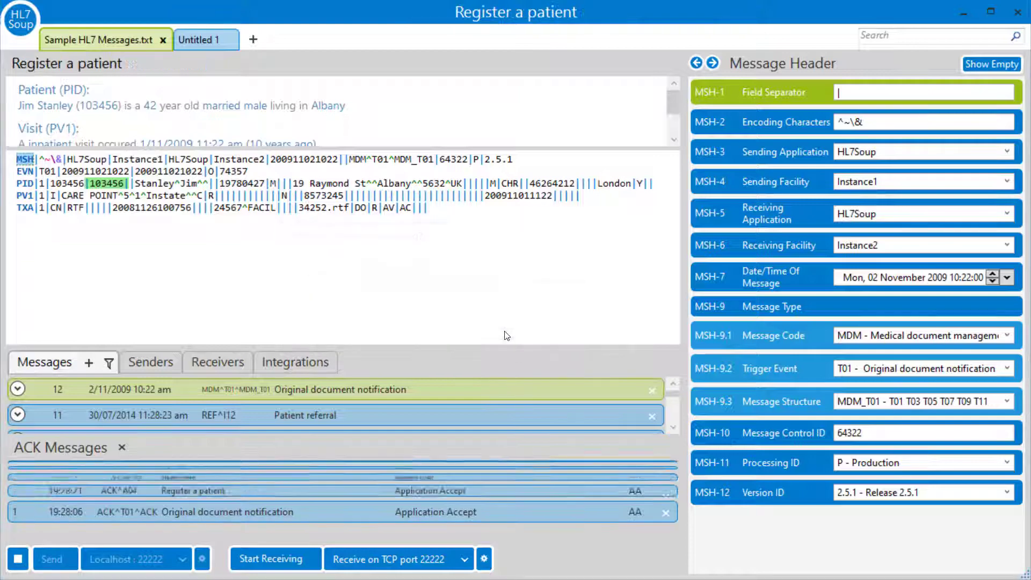
click(203, 45)
click(218, 390)
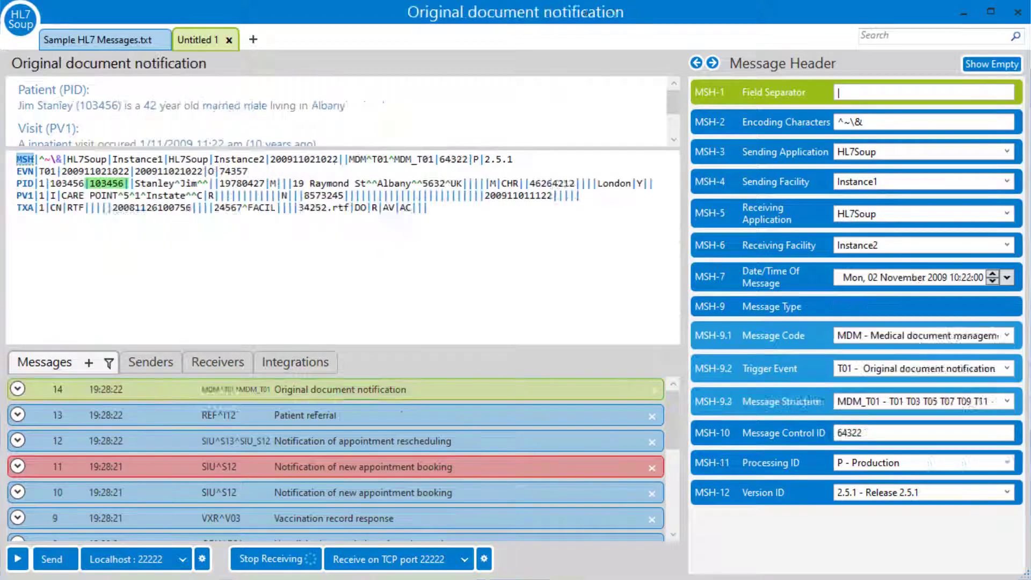
Open the settings of the port 22222 receiver and change its activity type to Directory Scanner
click(484, 558)
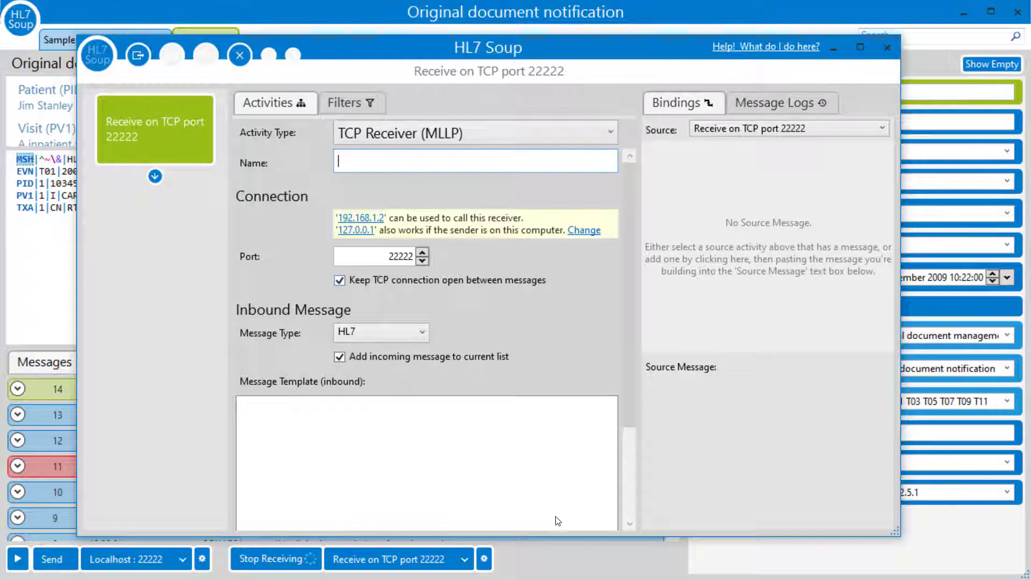
click(458, 146)
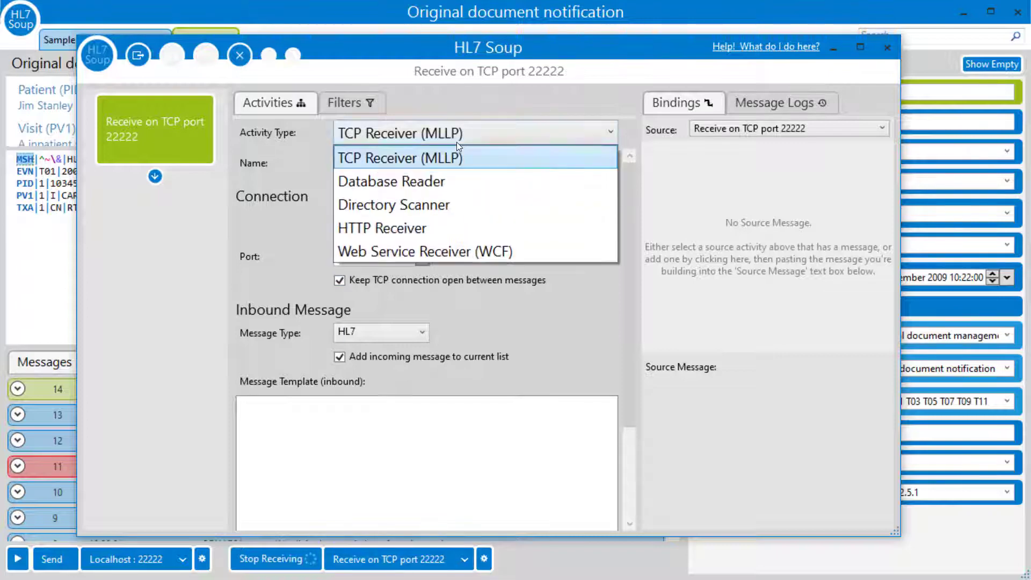
click(407, 212)
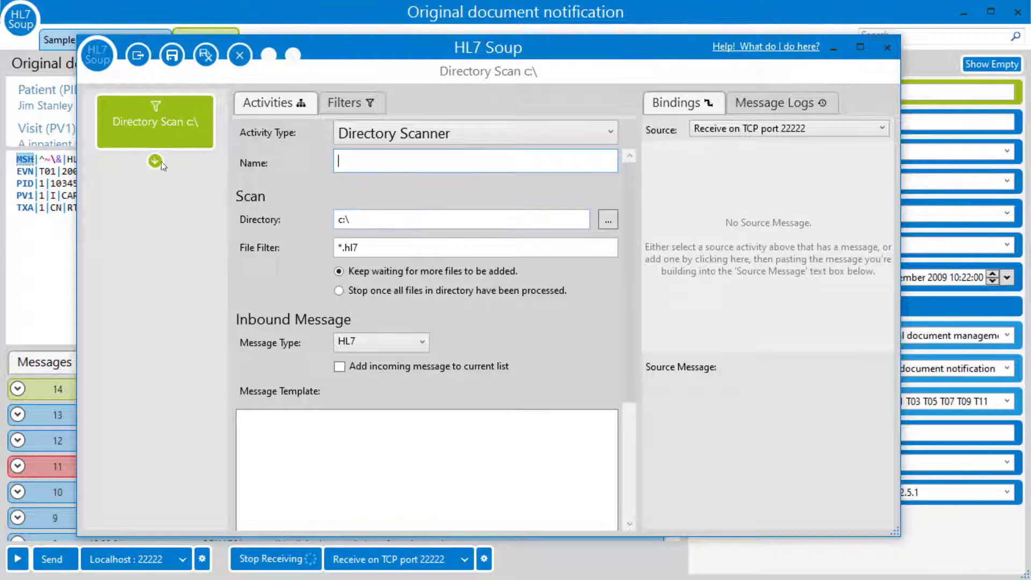
Add two activities below the directory scan, keeping the first as a TCP Sender (MLLP) and setting the second to Run Code
click(155, 162)
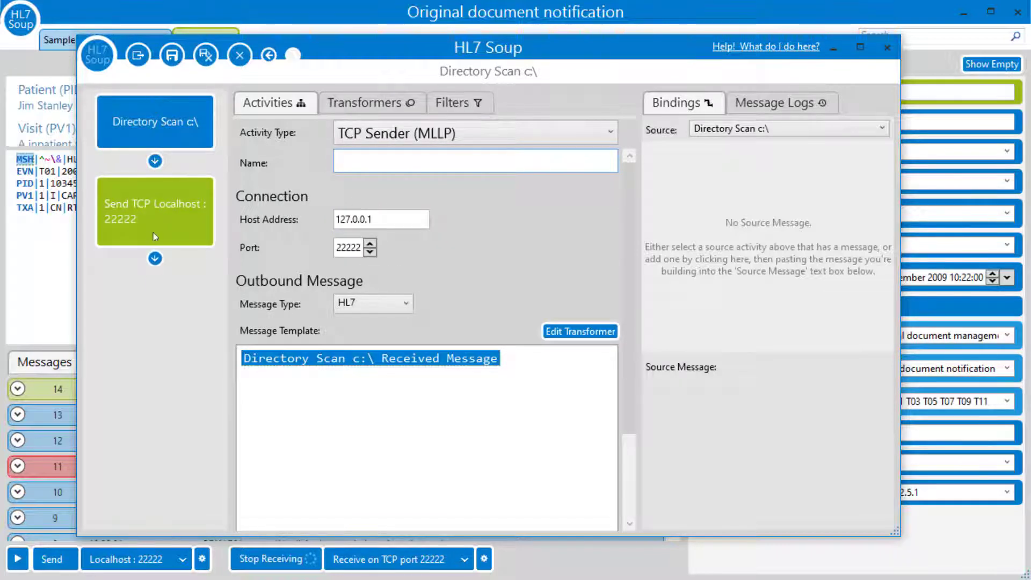
click(154, 258)
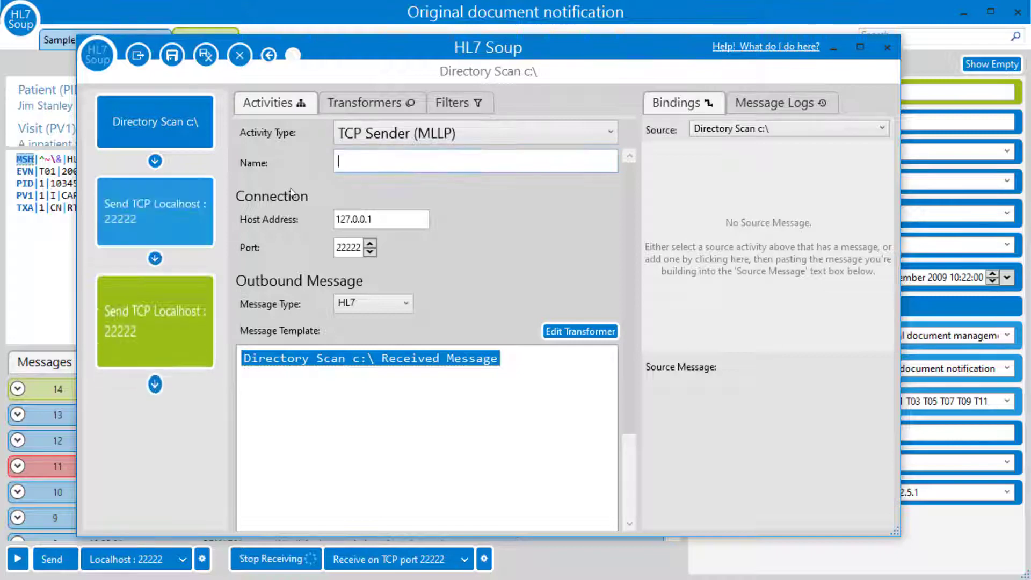
click(396, 138)
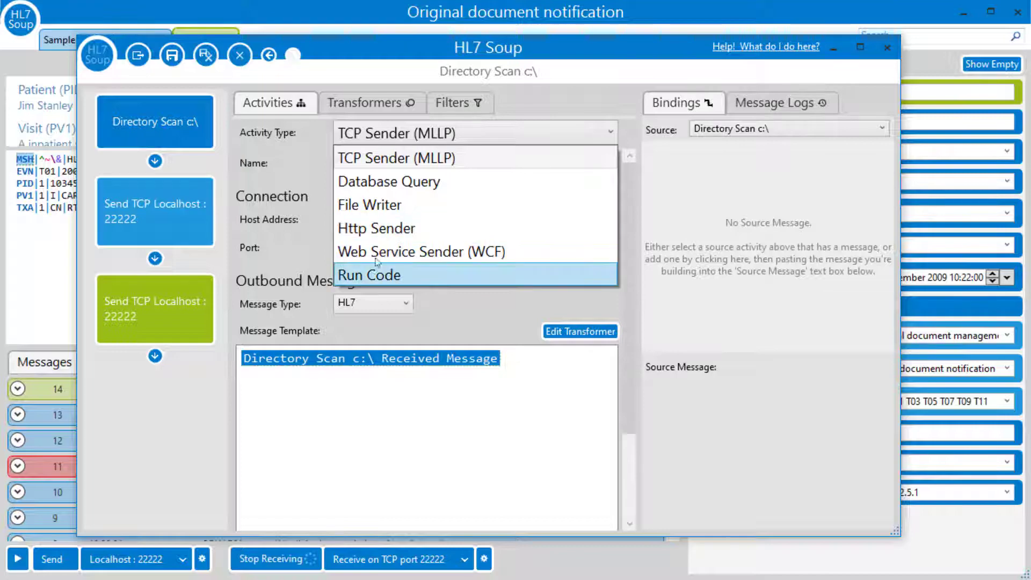
click(376, 275)
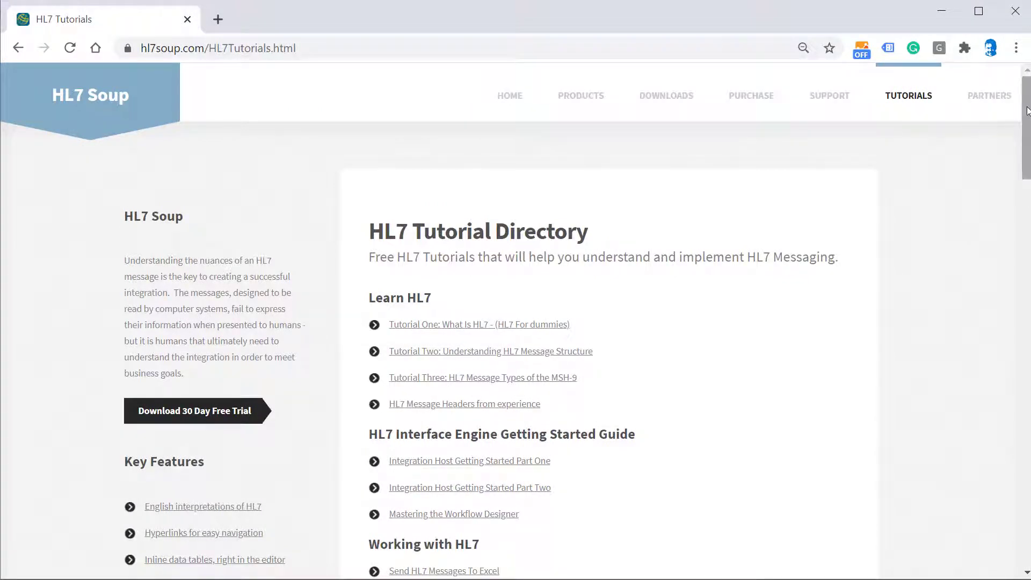
Switch to the browser and look through the HL7 Tutorial Directory page on hl7soup.com
drag(1029, 105, 1027, 321)
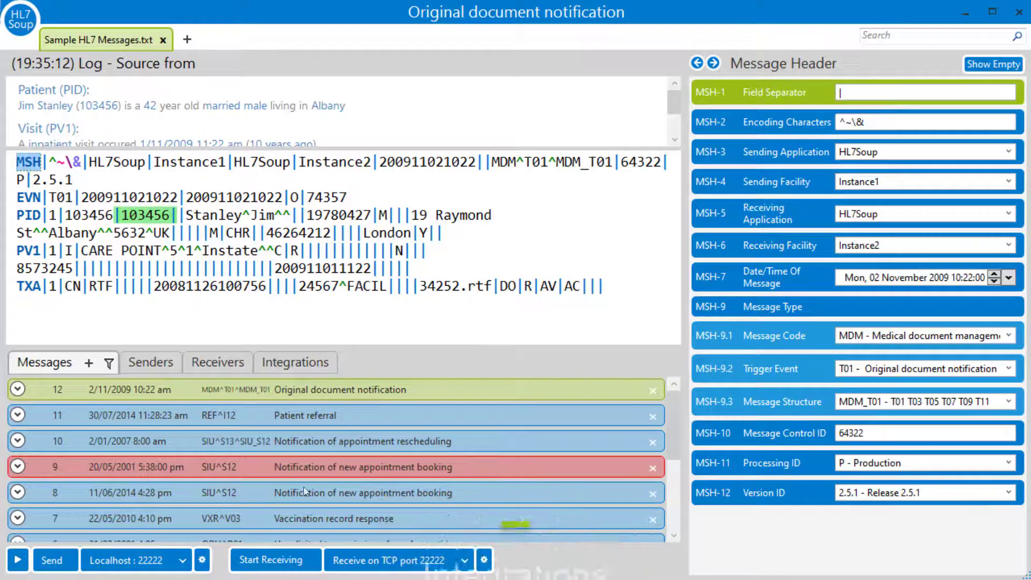
Switch to HL7 Soup and examine logged messages 127 and 126 of the Convert XML File to HL7 integration
click(316, 361)
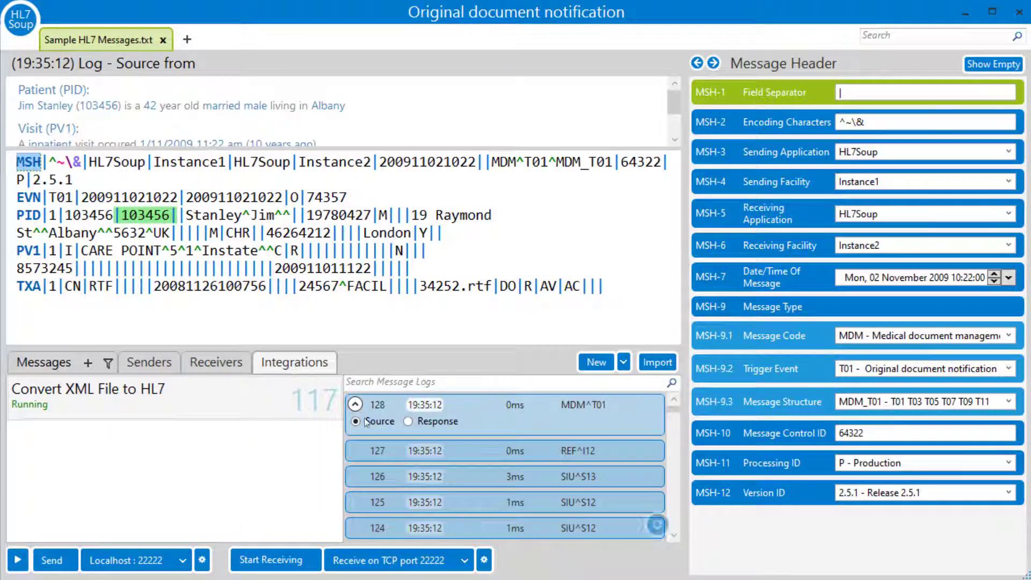
click(411, 451)
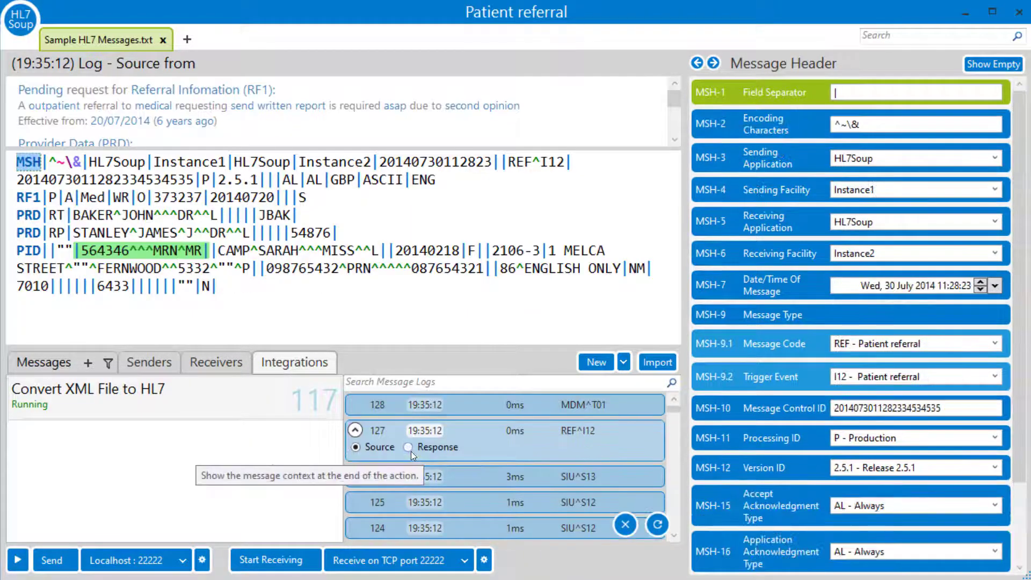
click(445, 478)
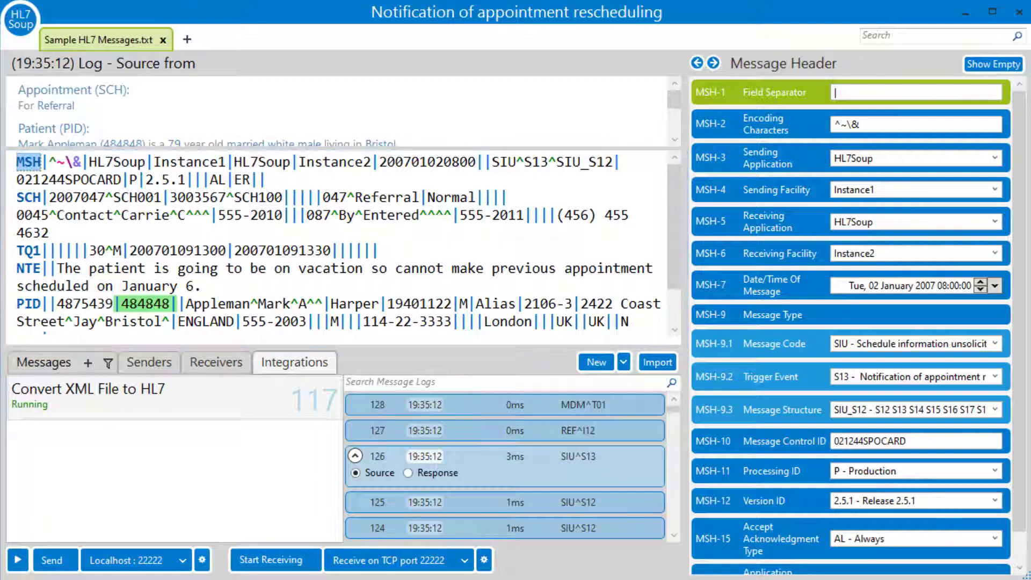
Promote the Receive on TCP port 22222 receiver to an integration, start host receiving, and show the integrations list
click(224, 361)
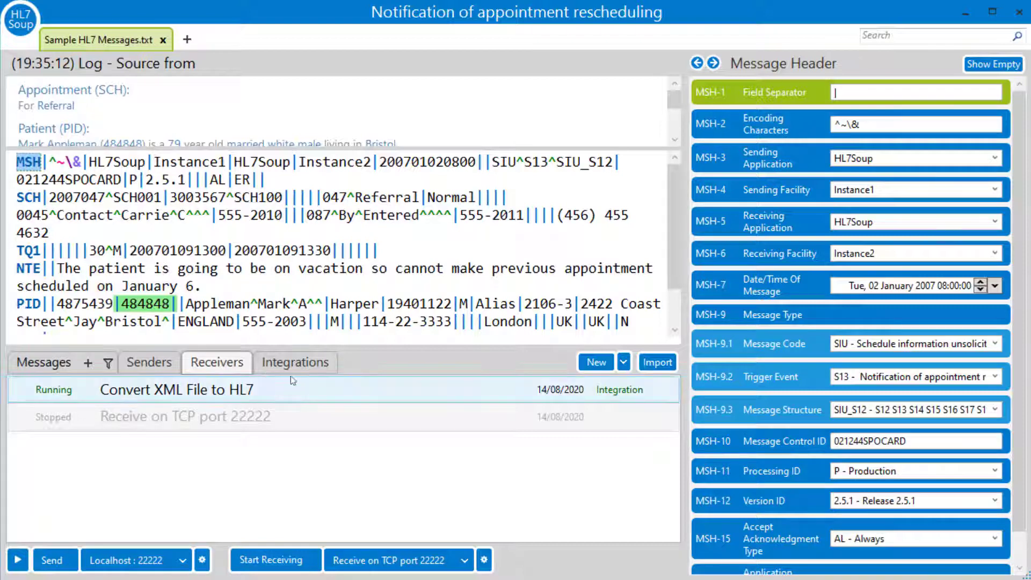
mouse_move(601, 419)
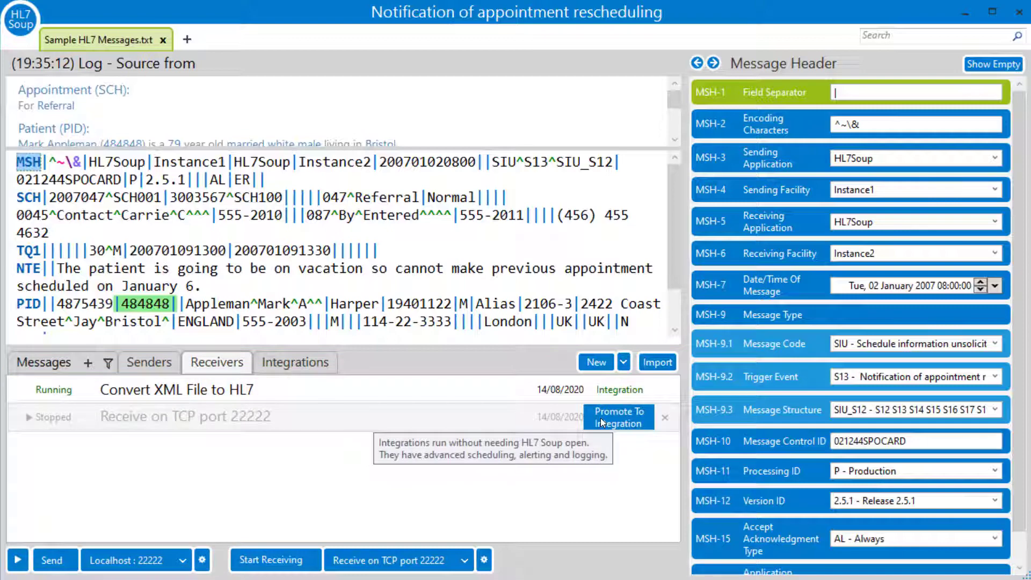
click(600, 418)
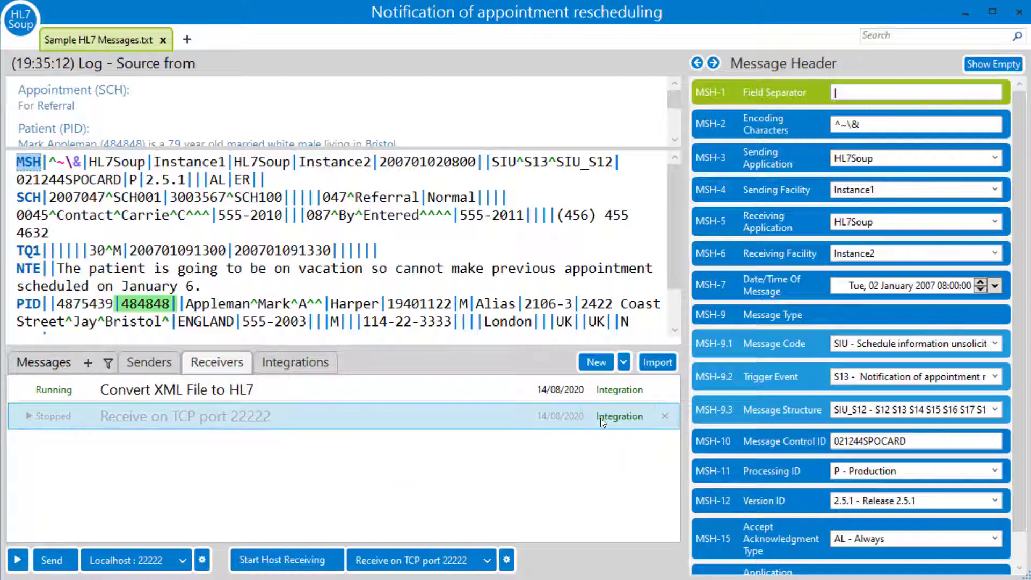
click(317, 369)
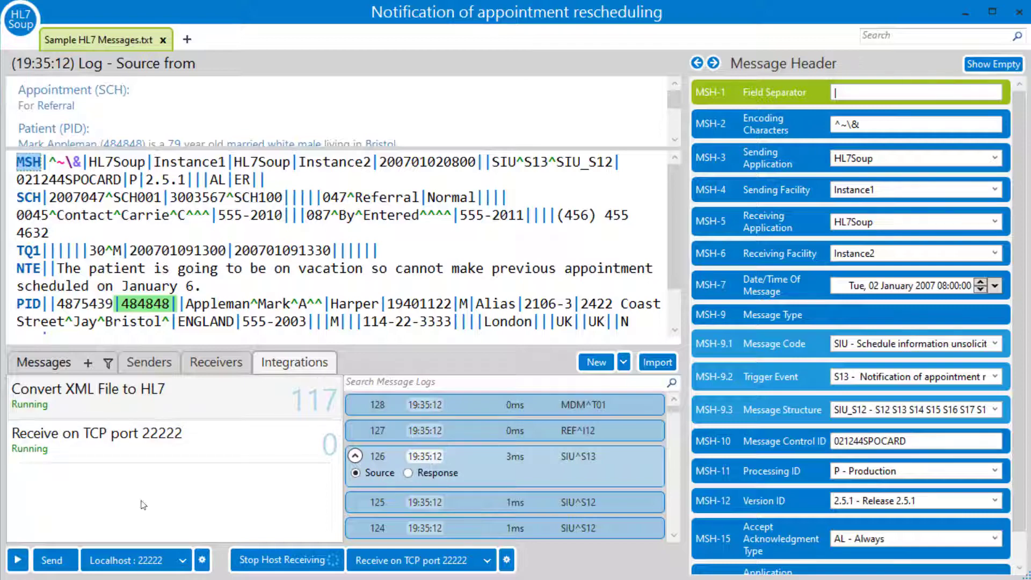
Send the sample messages to the Receive on TCP port 22222 integration, and check the actions available for logged message 127
click(52, 560)
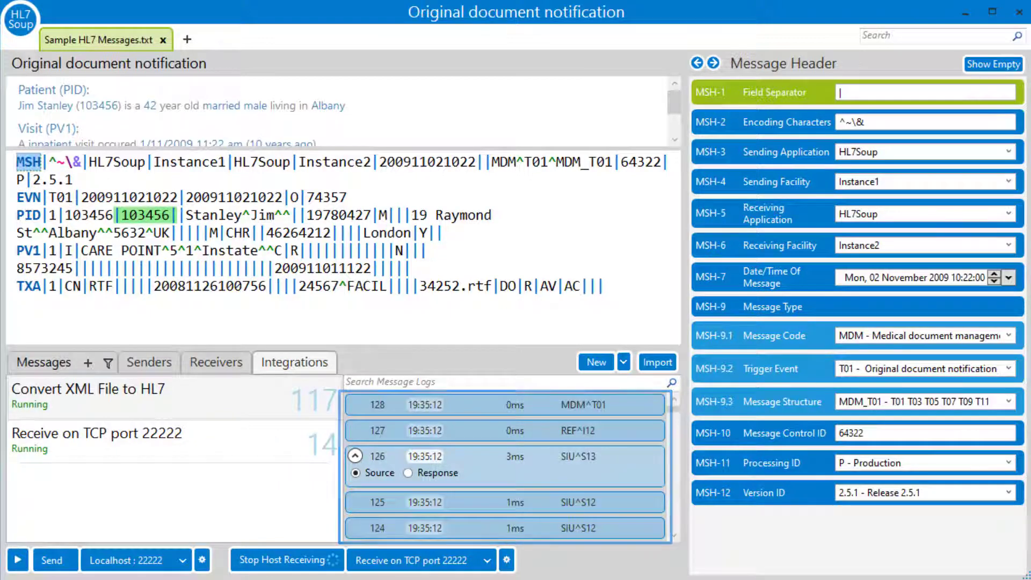
right_click(413, 434)
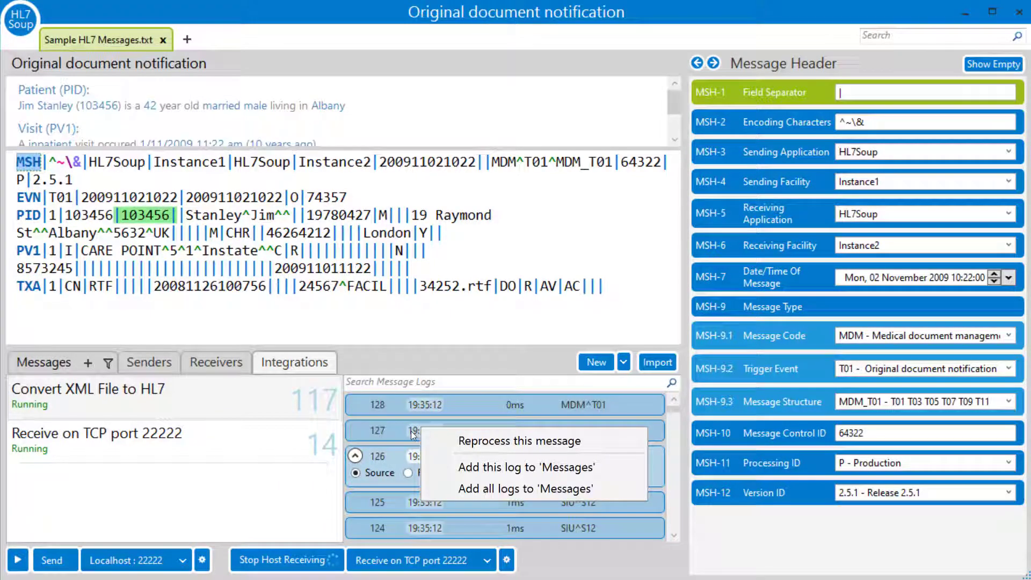
key(Escape)
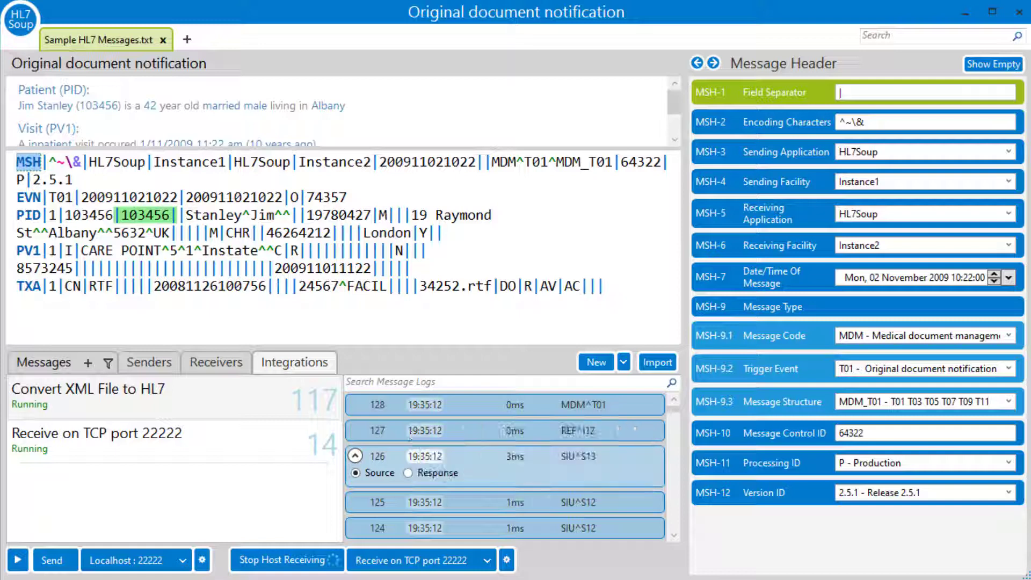